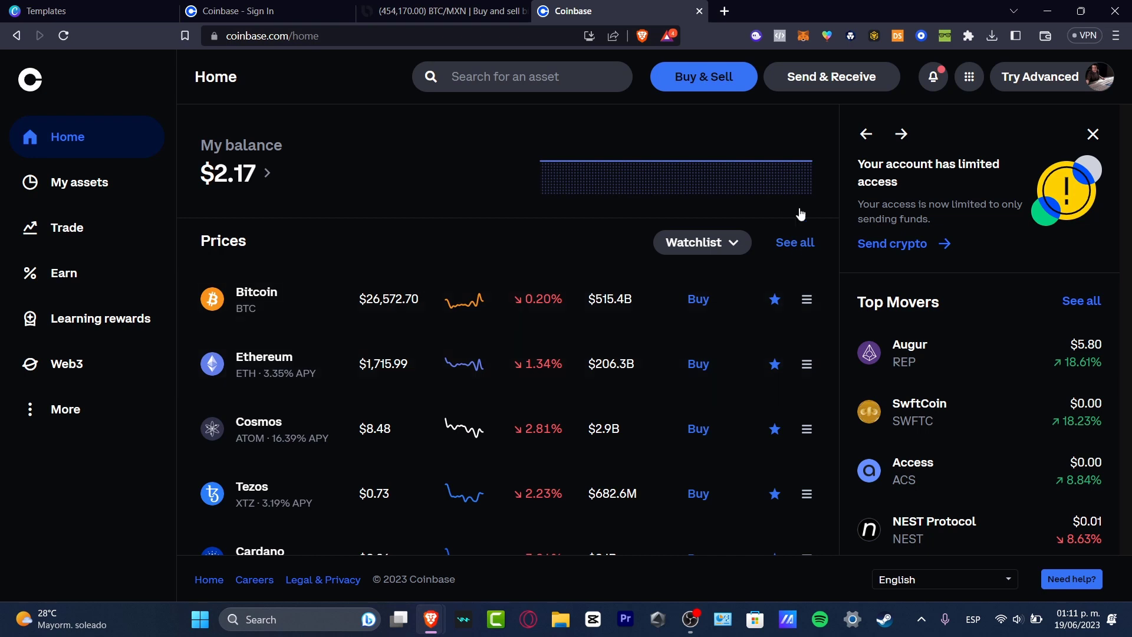
# Step: Open Coinbase's Send form, which defaults to Bitcoin with a $0 amount
pyautogui.click(834, 81)
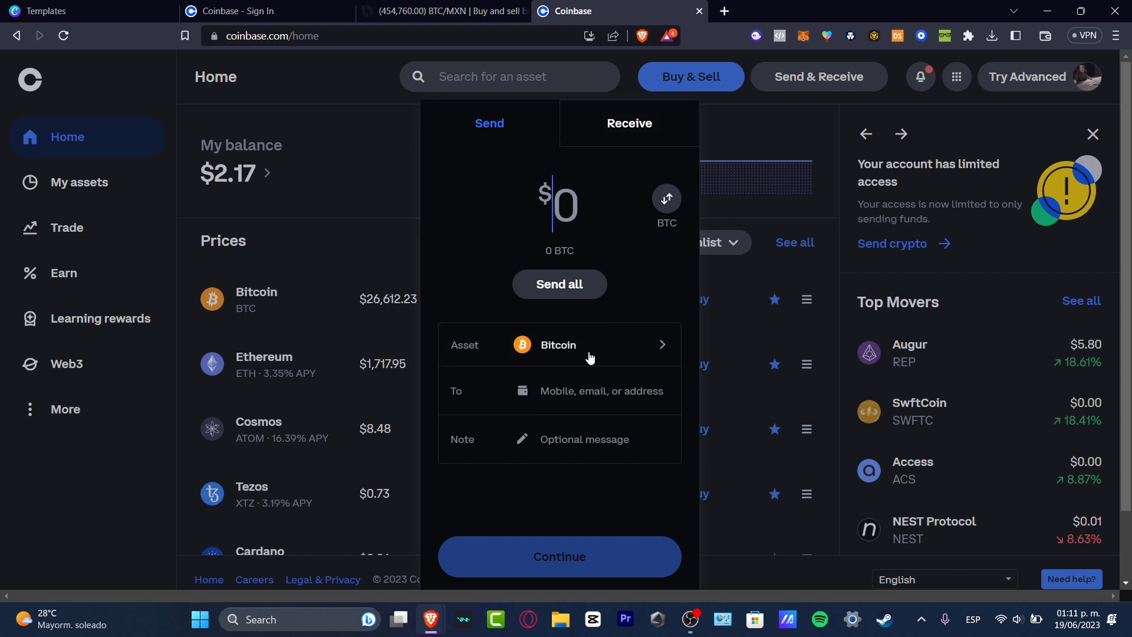
# Step: Unlock the Coinbase Wallet extension with the wallet password
pyautogui.click(922, 40)
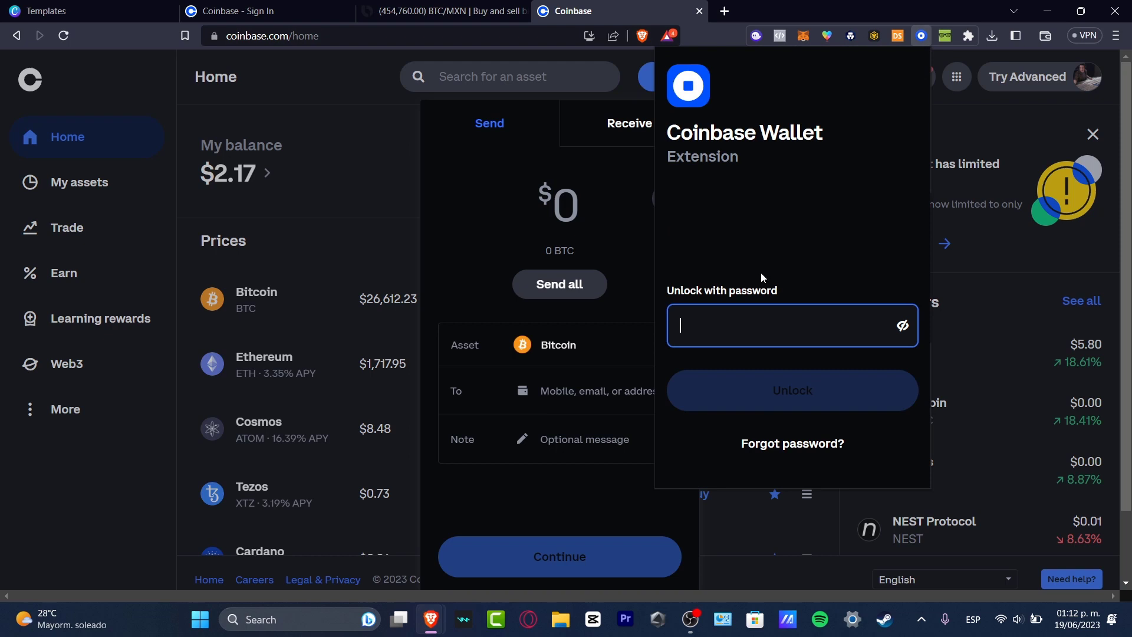
pyautogui.write('•••••••••')
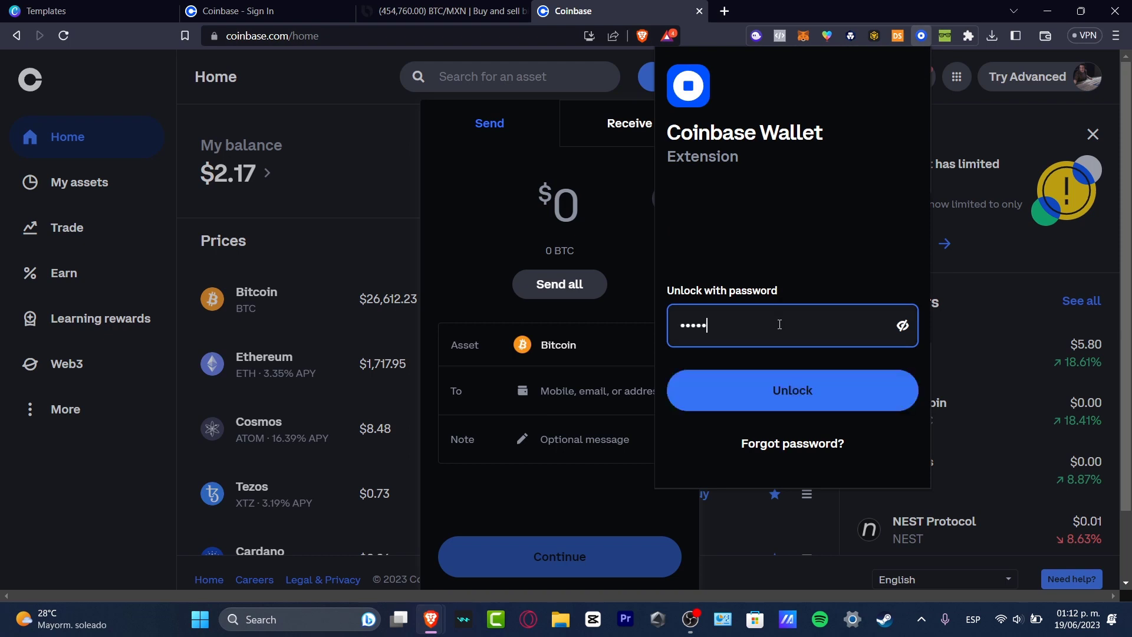
pyautogui.press('Return')
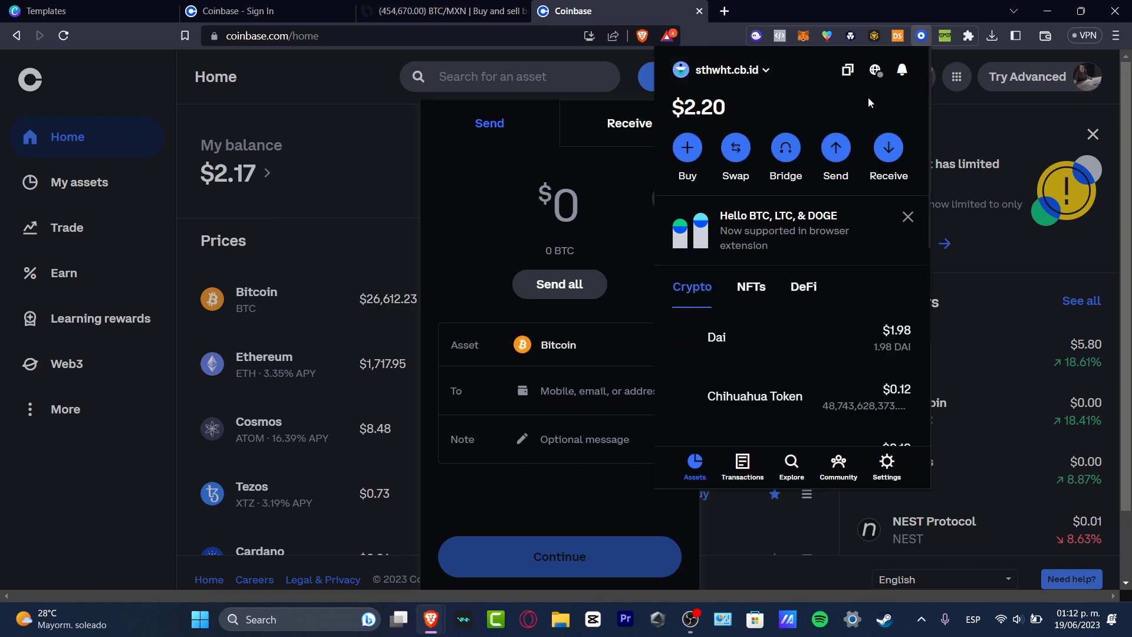
# Step: Start a send of the full $1.98 Dai balance using Max
pyautogui.click(844, 155)
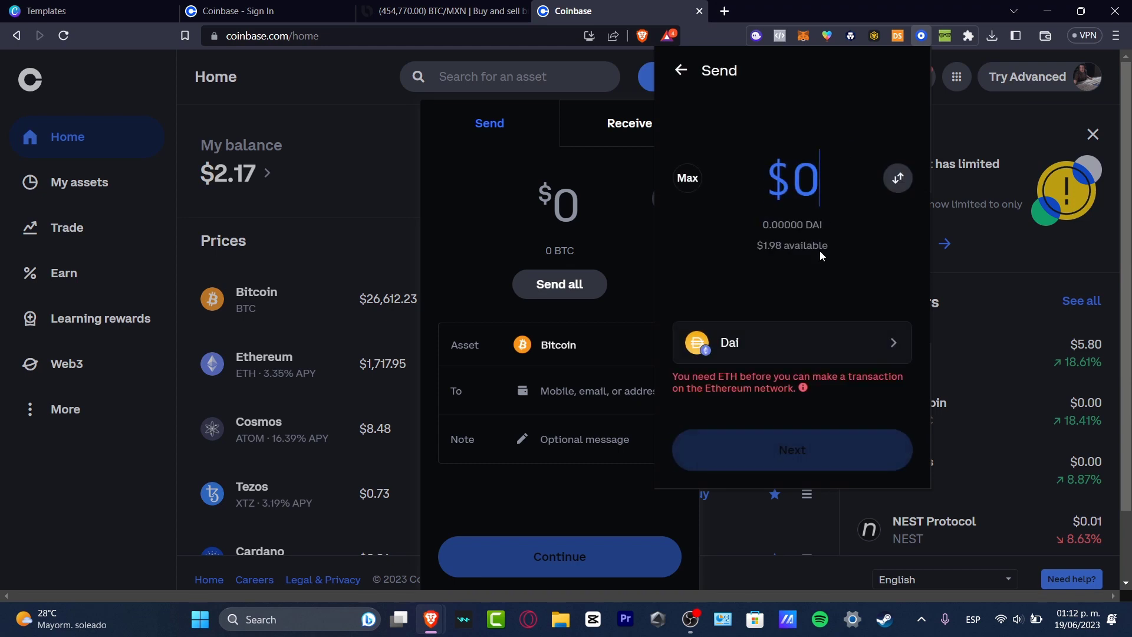
pyautogui.click(689, 178)
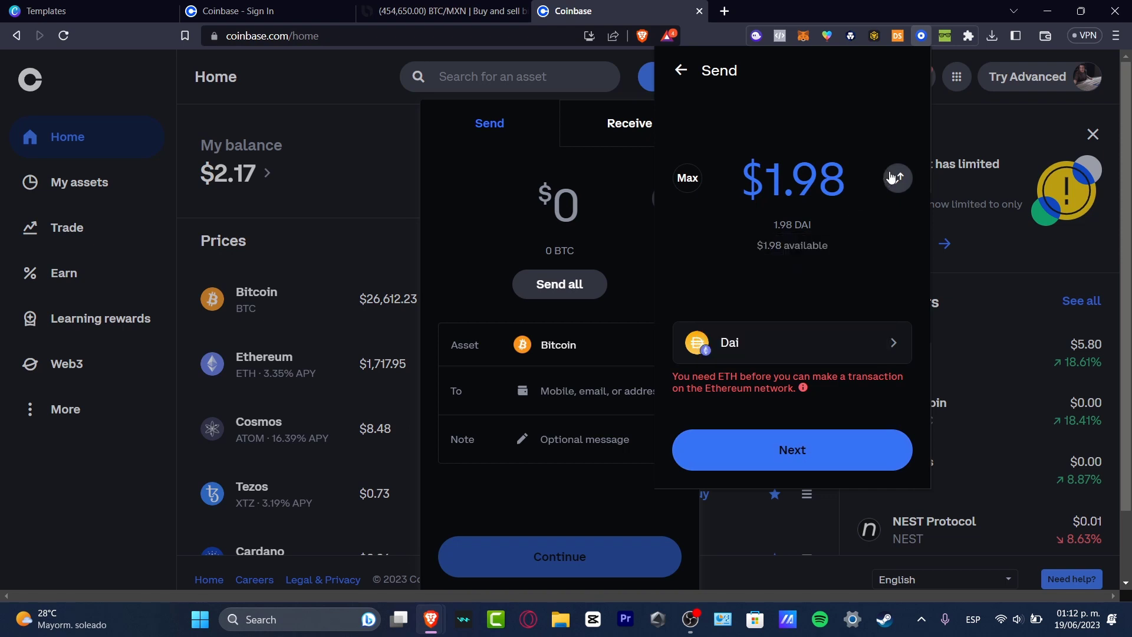
pyautogui.moveTo(811, 392)
# Step: Switch to Bitso's wallet and review the currency balances, totalling 0.66 MXN
pyautogui.click(478, 7)
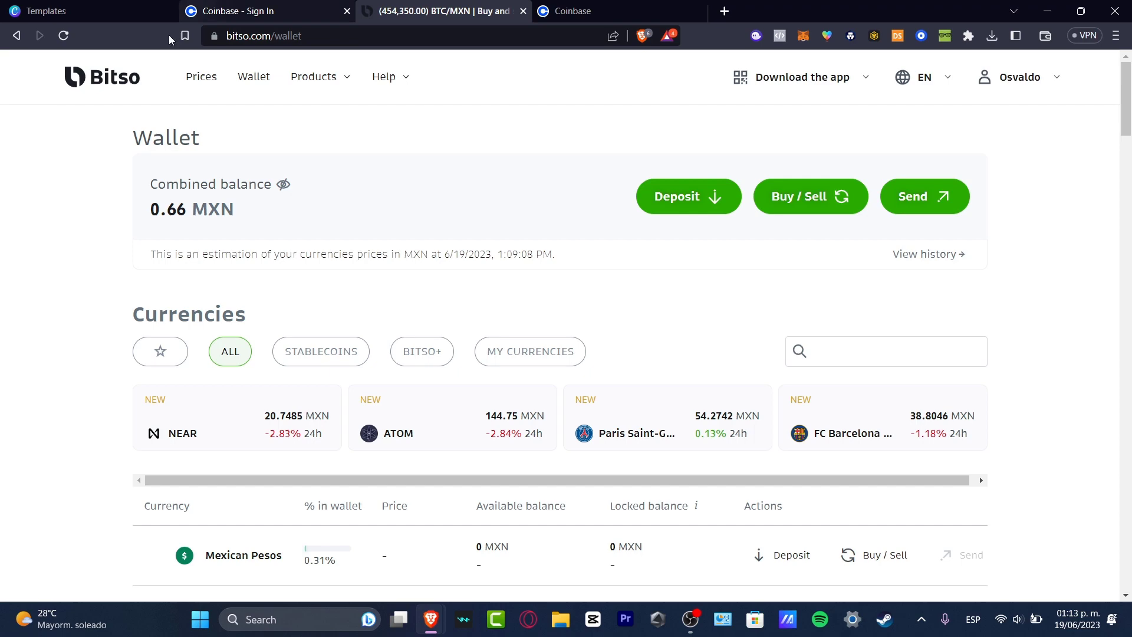
pyautogui.scroll(-7, 365, 248)
pyautogui.scroll(3, 376, 260)
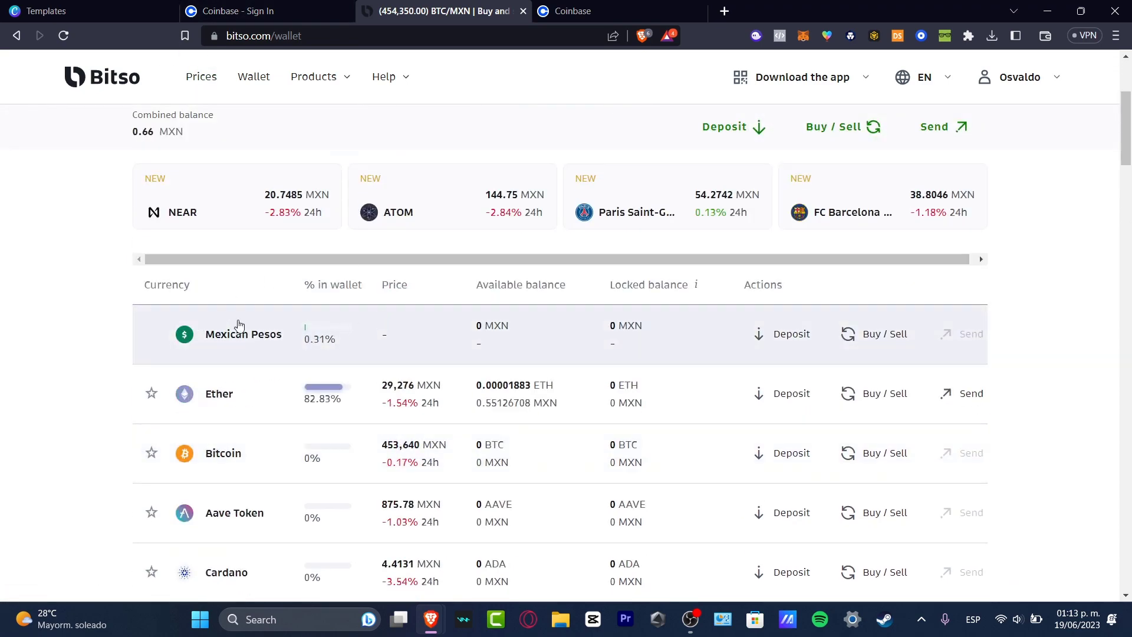
pyautogui.scroll(-5, 280, 346)
pyautogui.scroll(-10, 282, 262)
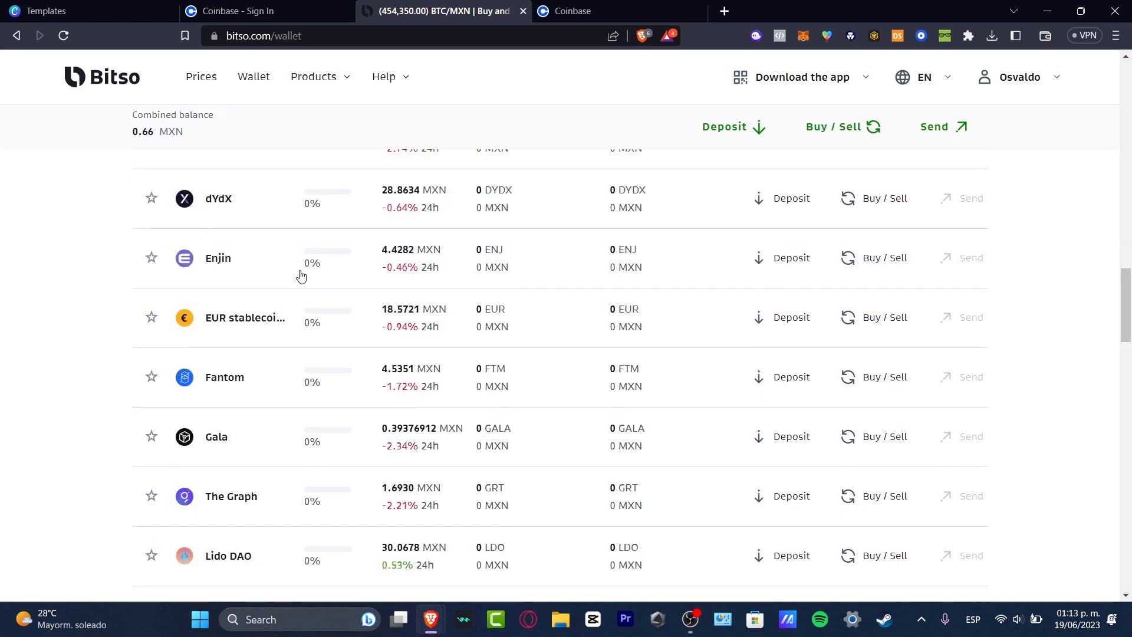
pyautogui.scroll(-15, 255, 220)
pyautogui.scroll(-15, 394, 387)
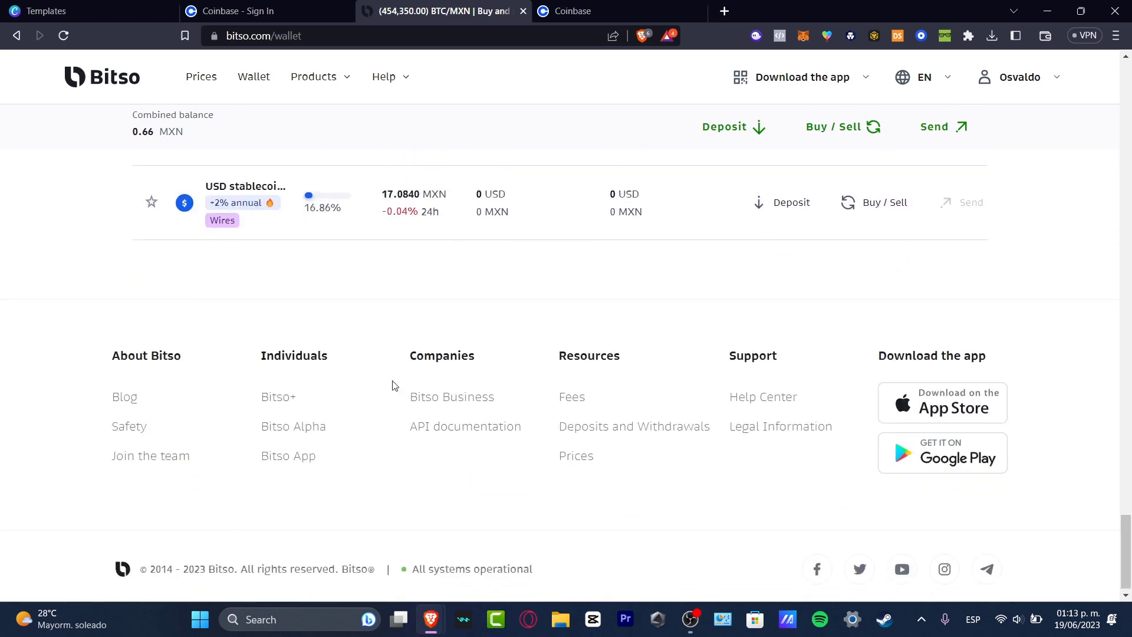
pyautogui.scroll(7, 392, 384)
pyautogui.scroll(4, 393, 387)
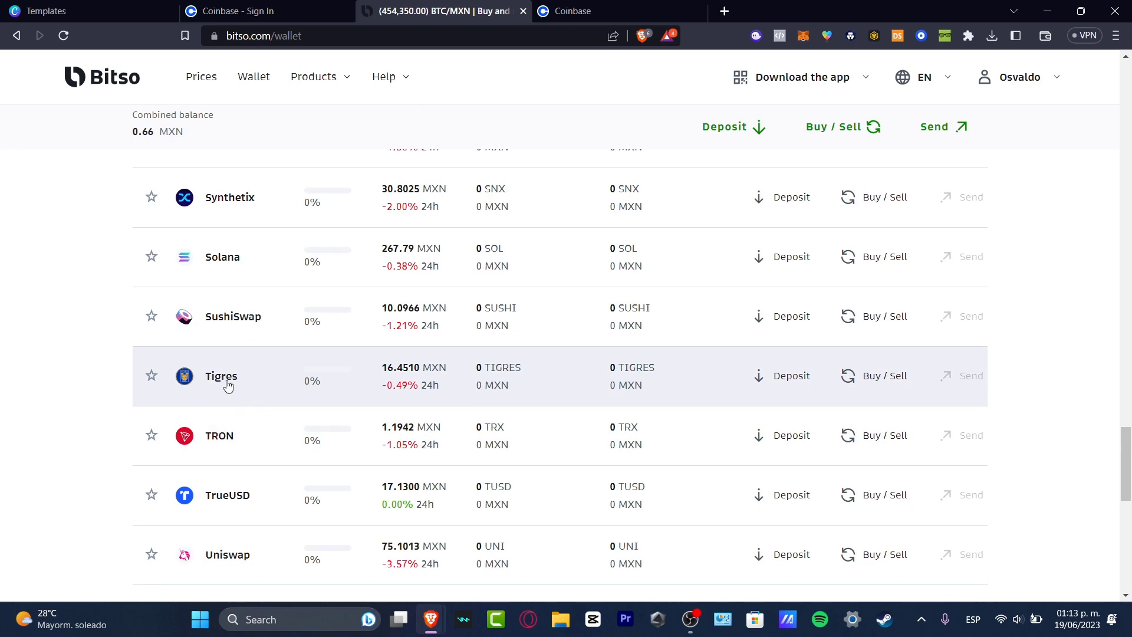
pyautogui.scroll(-10, 228, 383)
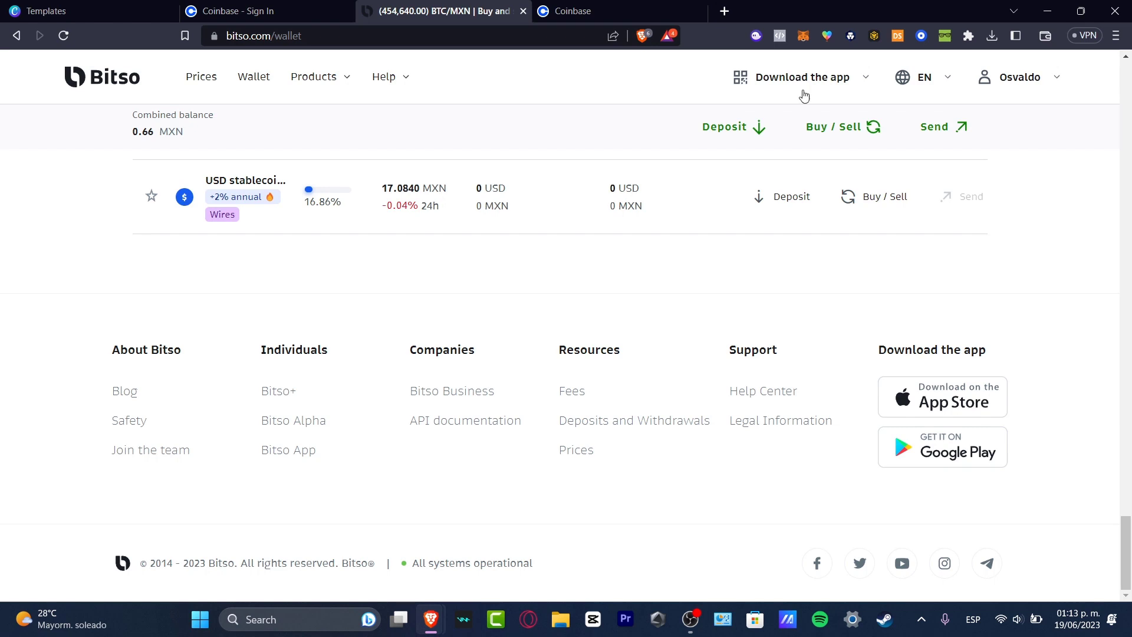
# Step: Back in Coinbase, close the Send form and go to My assets
pyautogui.click(575, 10)
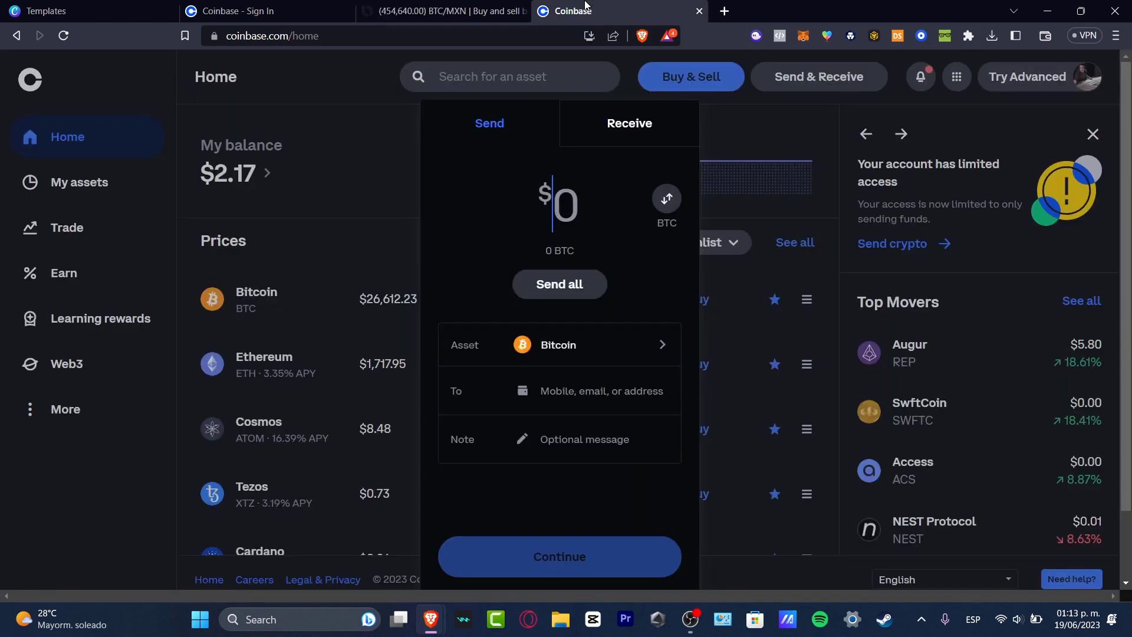
pyautogui.click(819, 154)
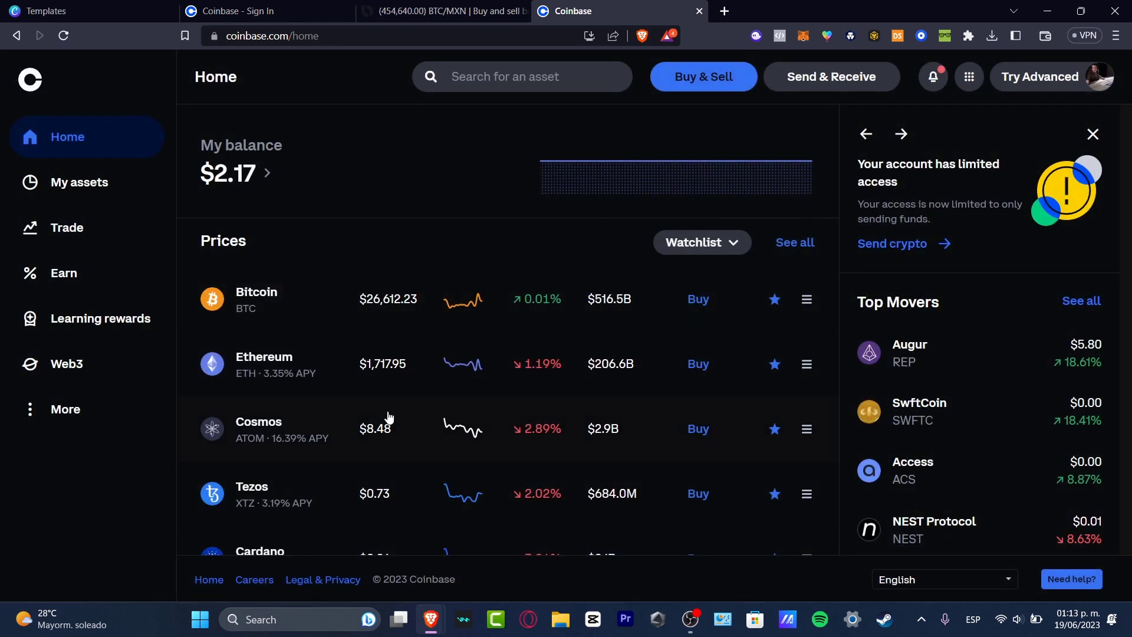
pyautogui.click(115, 194)
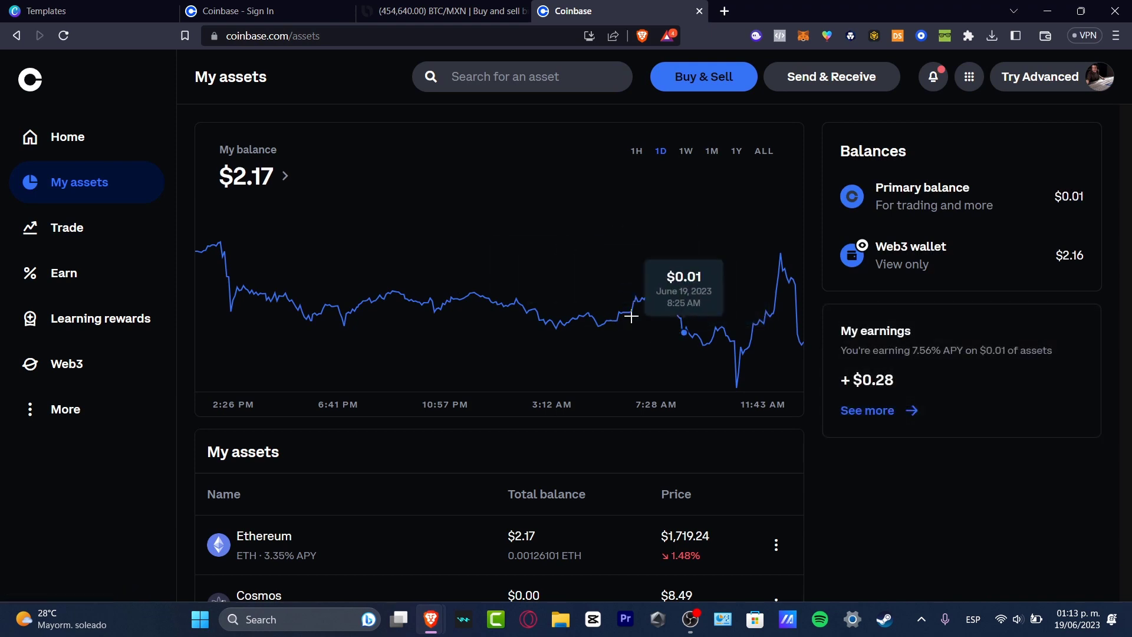
# Step: View the balance chart over 1W, 1M and 1Y, then open the Ethereum page
pyautogui.click(686, 151)
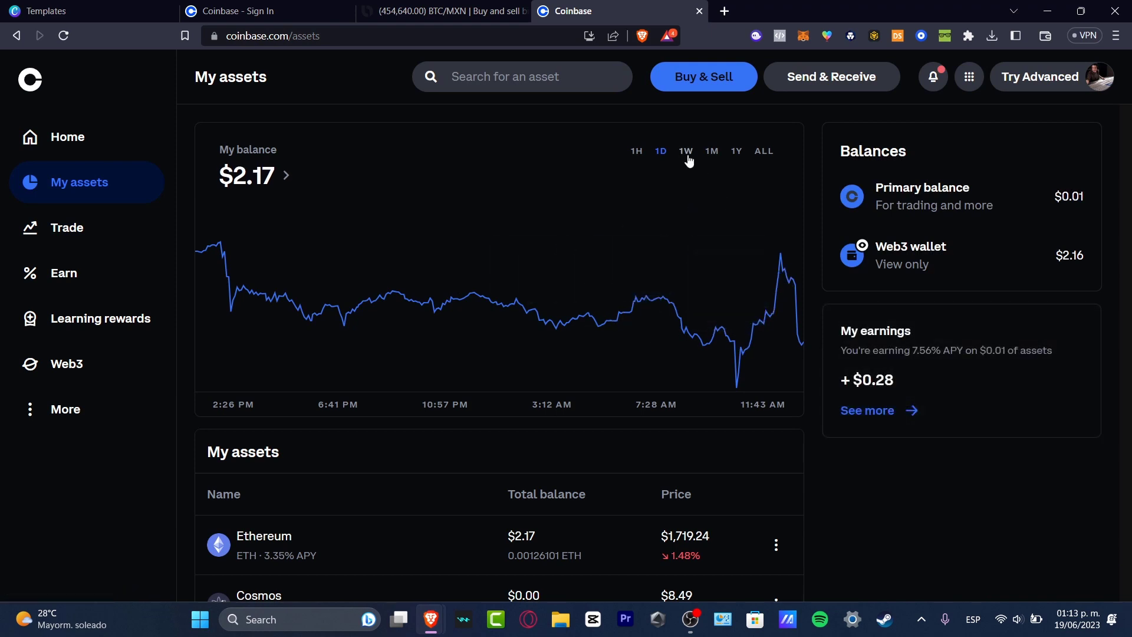
pyautogui.click(712, 151)
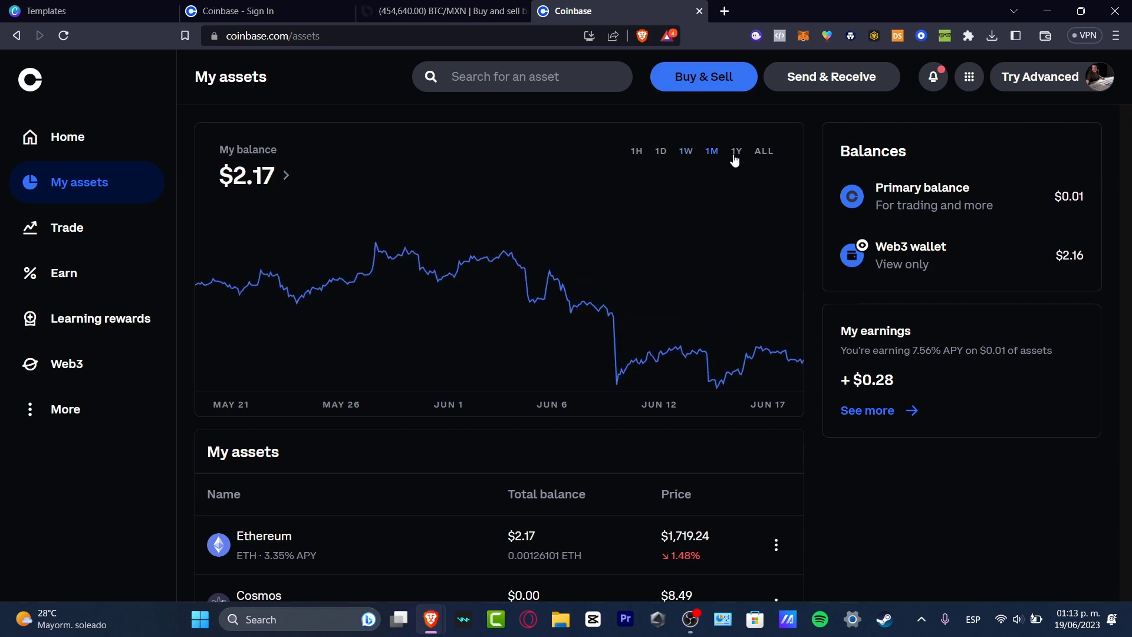
pyautogui.click(735, 157)
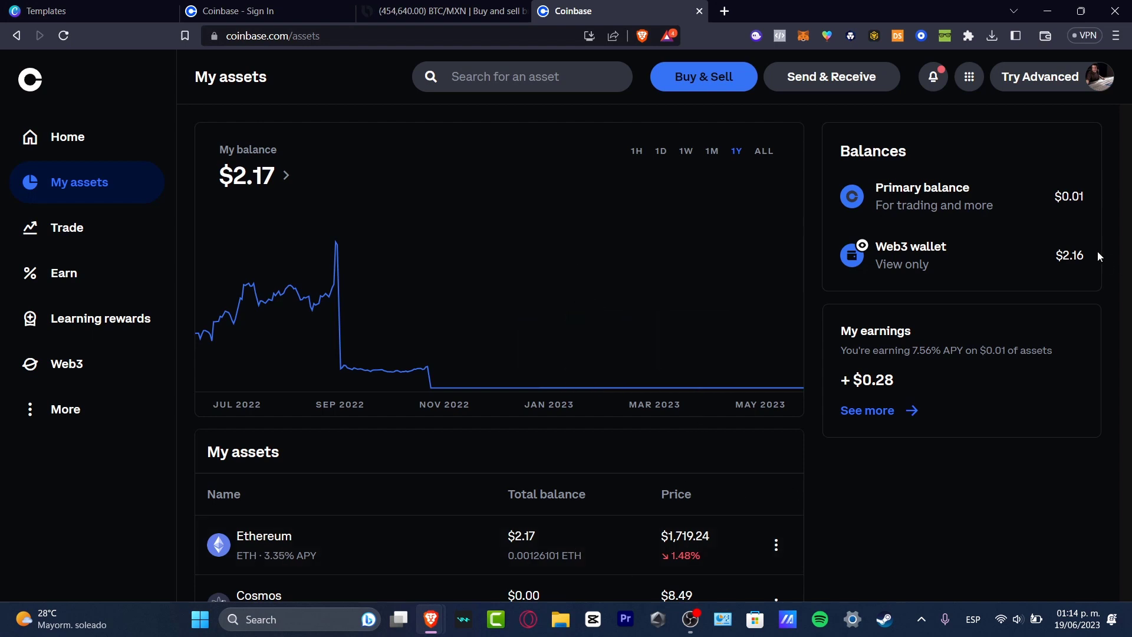
pyautogui.moveTo(301, 553); pyautogui.dragTo(356, 447)
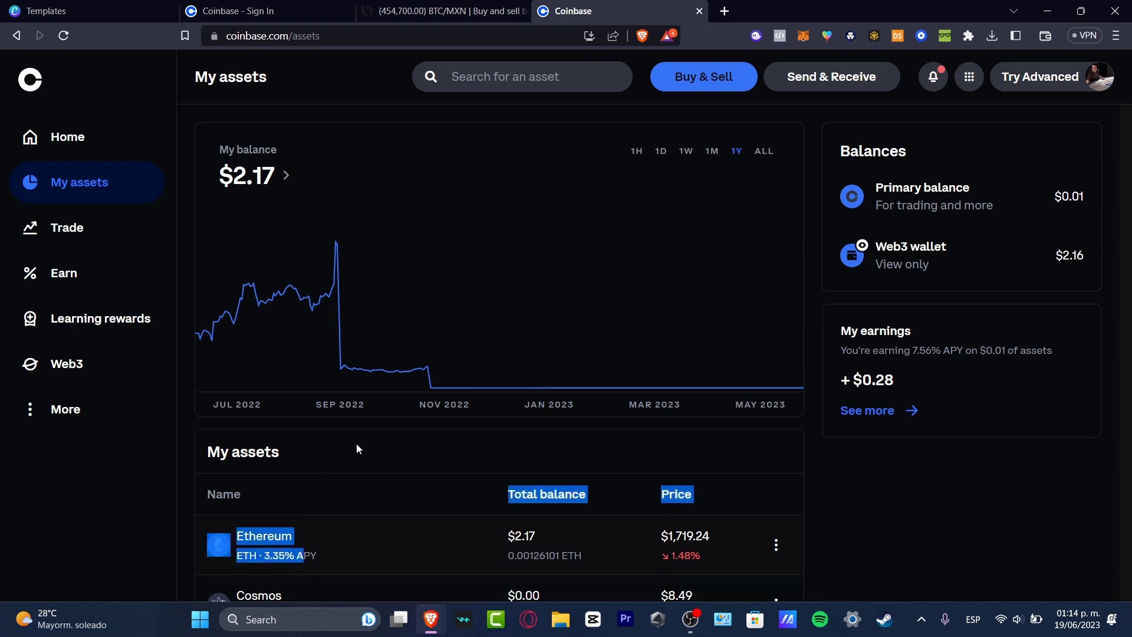
pyautogui.click(384, 530)
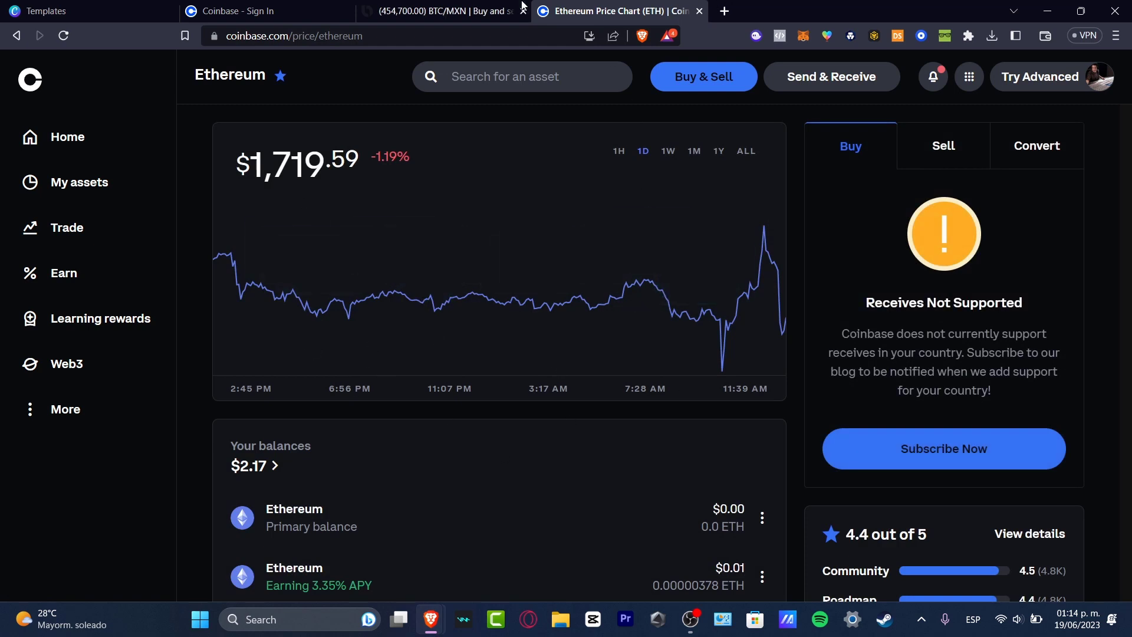
# Step: Fill the Ethereum Send form with the entire balance (4.7339092e-9 ETH), then reload Bitso's wallet
pyautogui.click(439, 6)
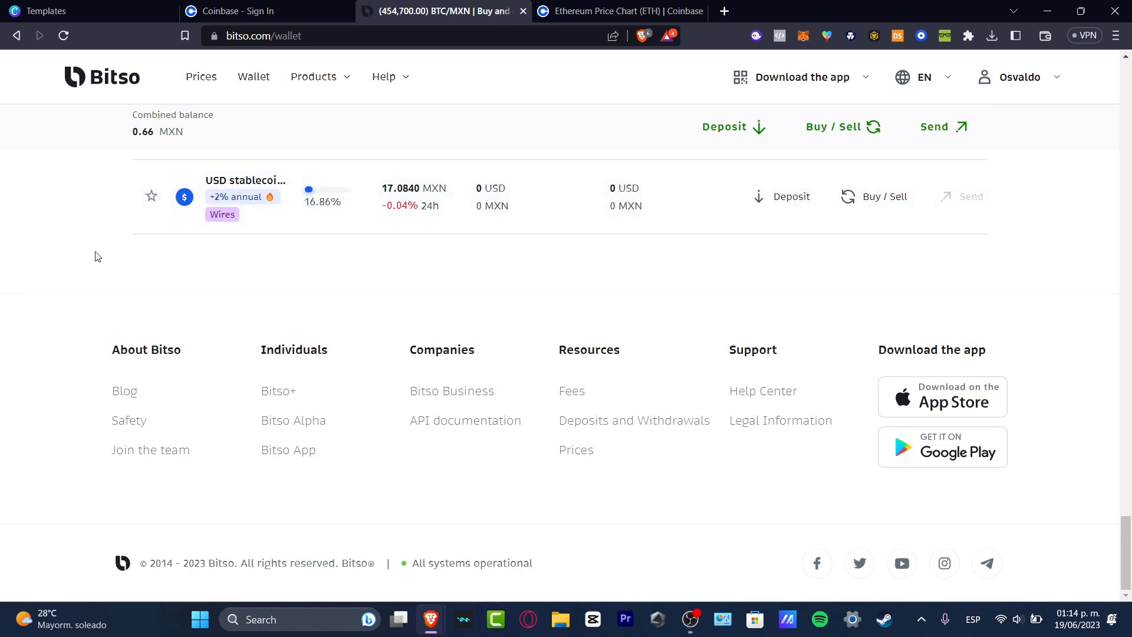
pyautogui.click(619, 11)
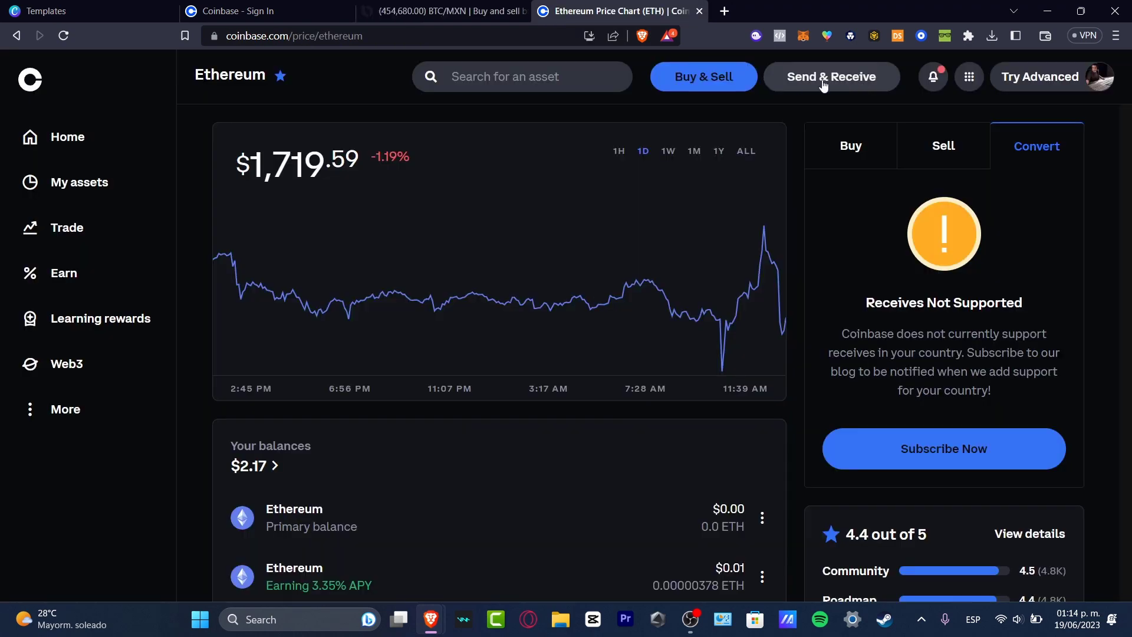
pyautogui.click(824, 84)
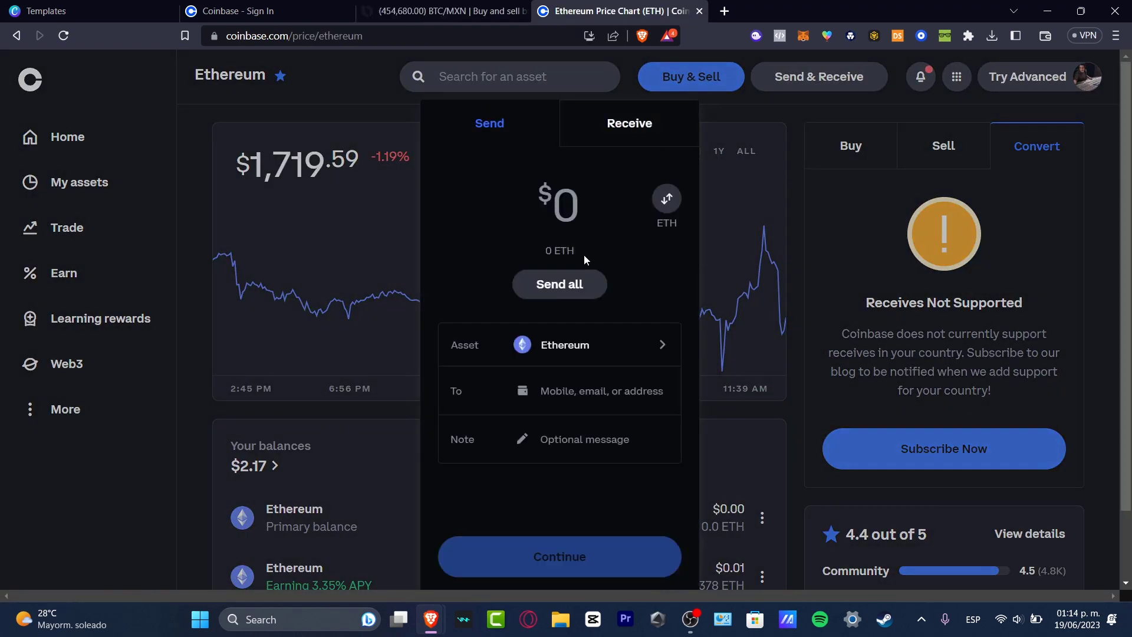
pyautogui.click(571, 282)
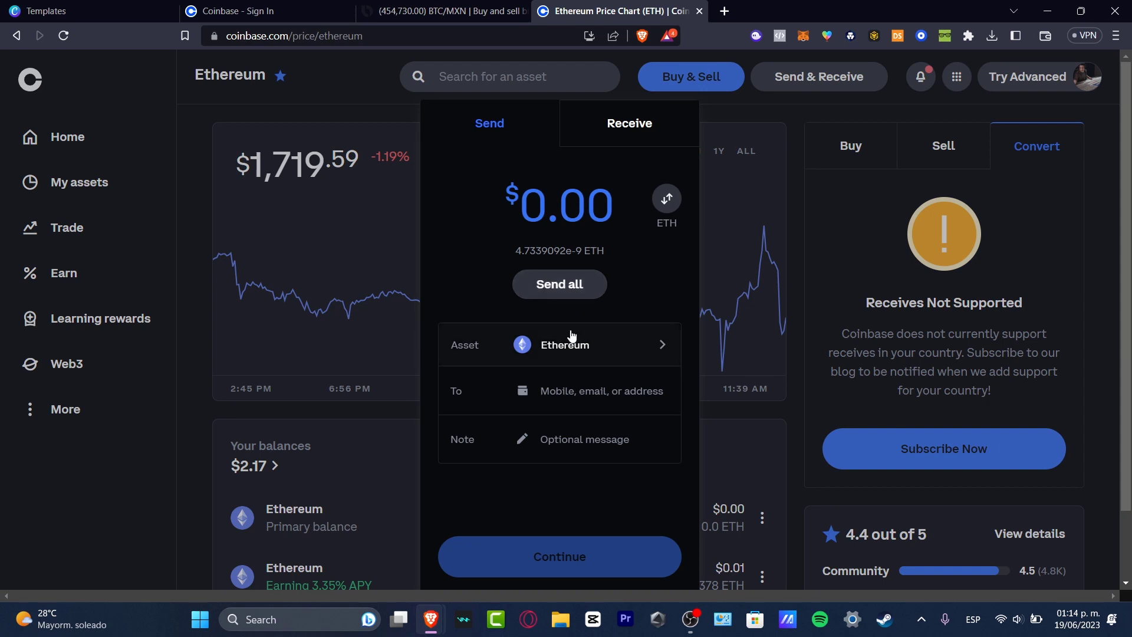
pyautogui.click(485, 10)
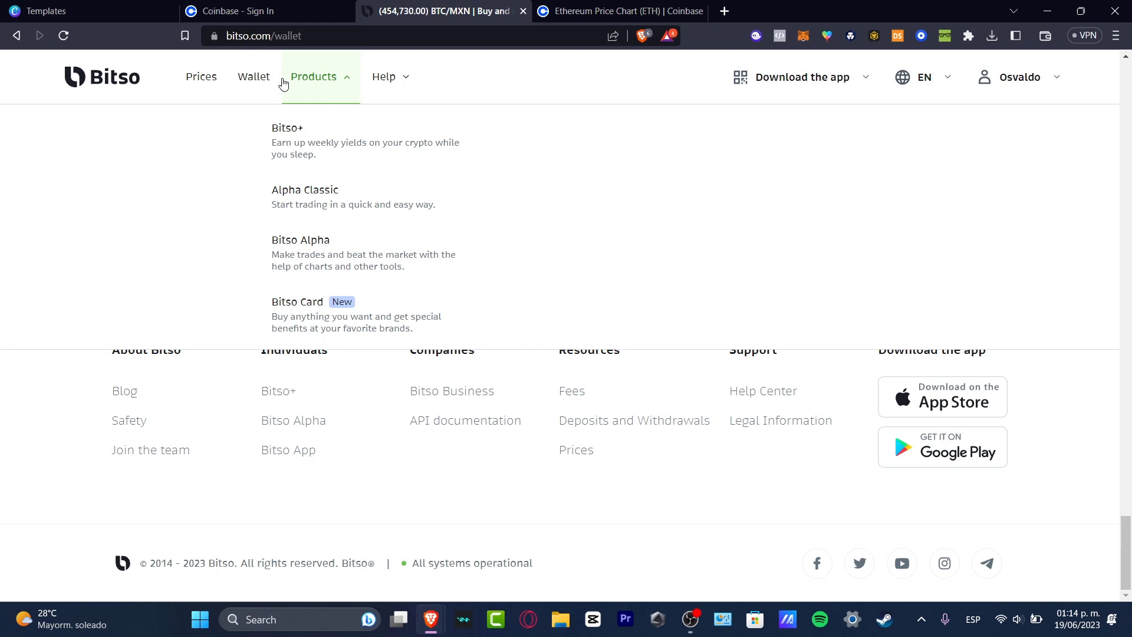
pyautogui.click(264, 81)
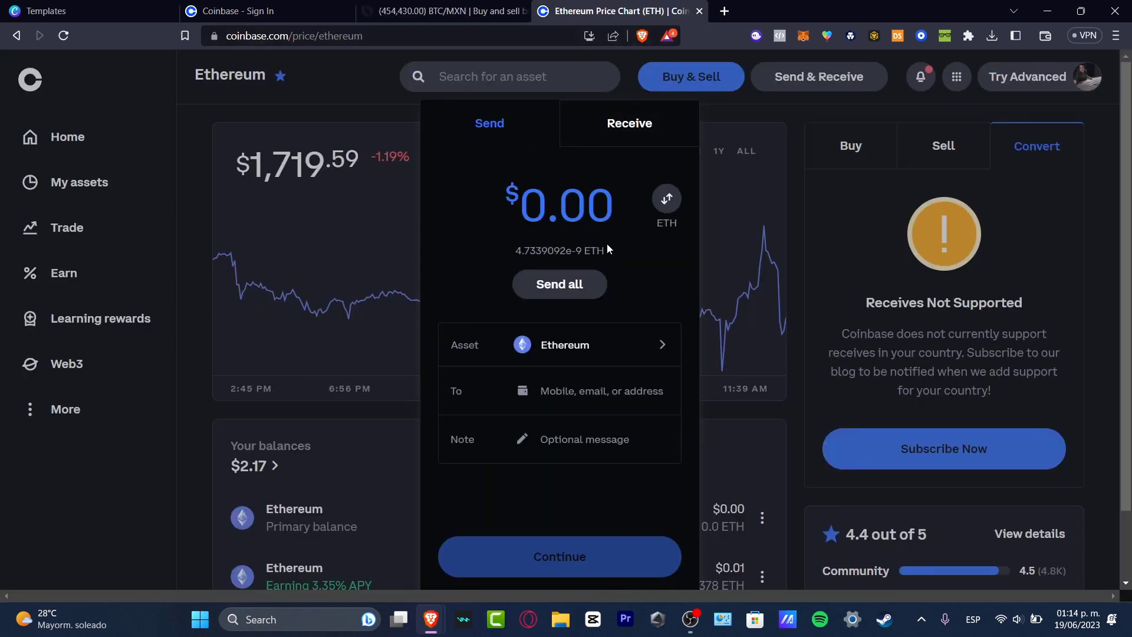
# Step: Open Bitso's Ether deposit on the Ethereum network and copy the ERC-20 deposit address
pyautogui.click(443, 11)
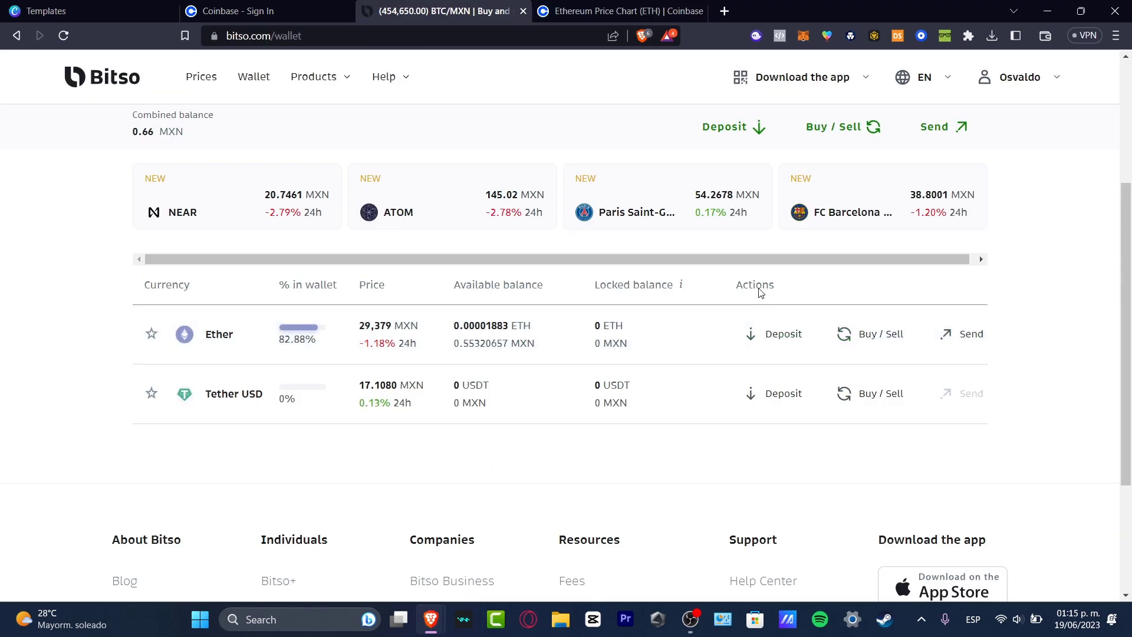
pyautogui.click(775, 334)
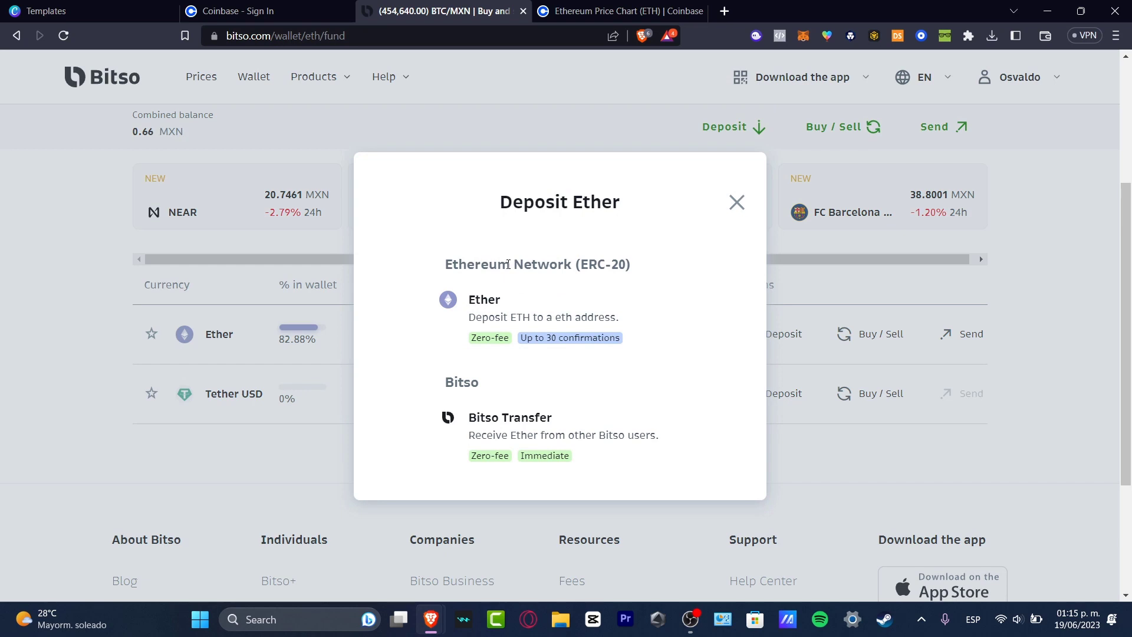
pyautogui.click(532, 311)
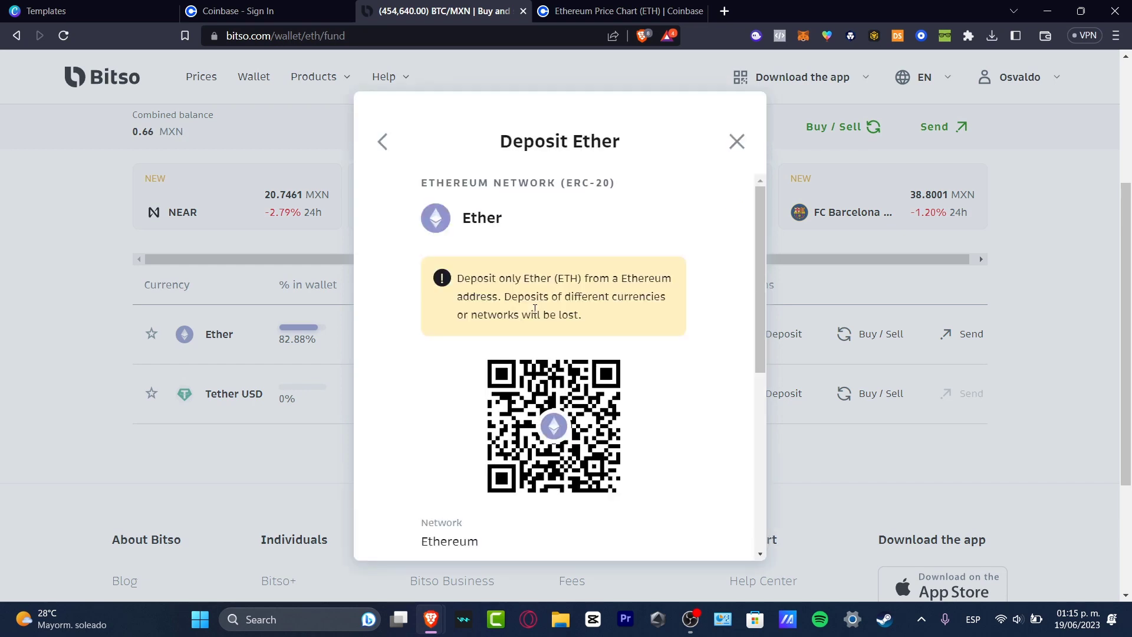
pyautogui.scroll(-4, 663, 322)
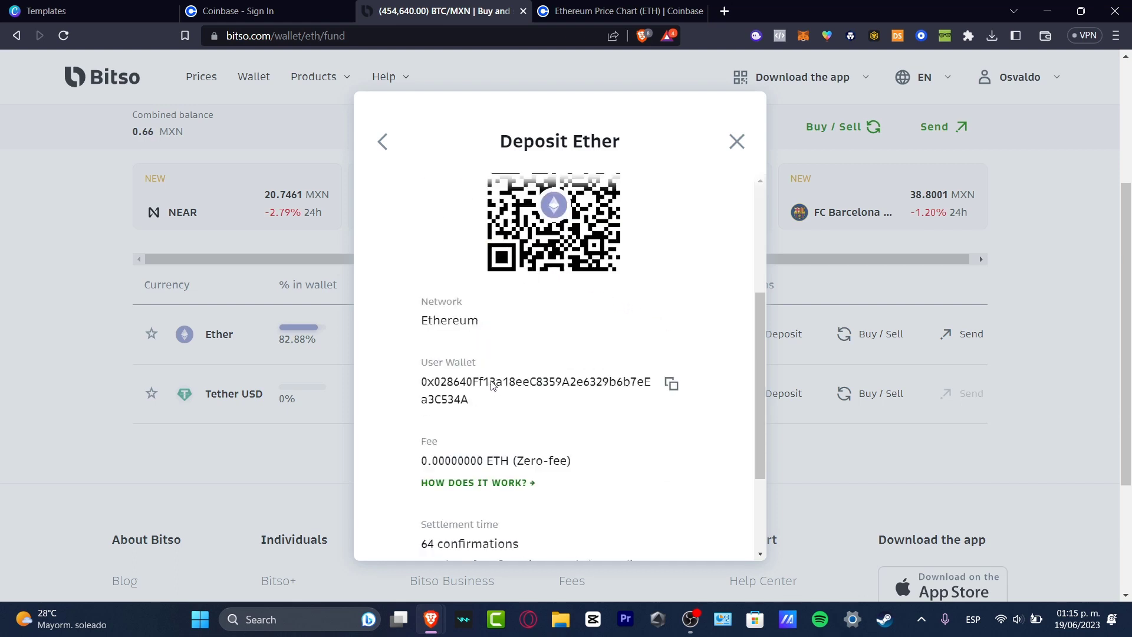
pyautogui.scroll(-3, 536, 466)
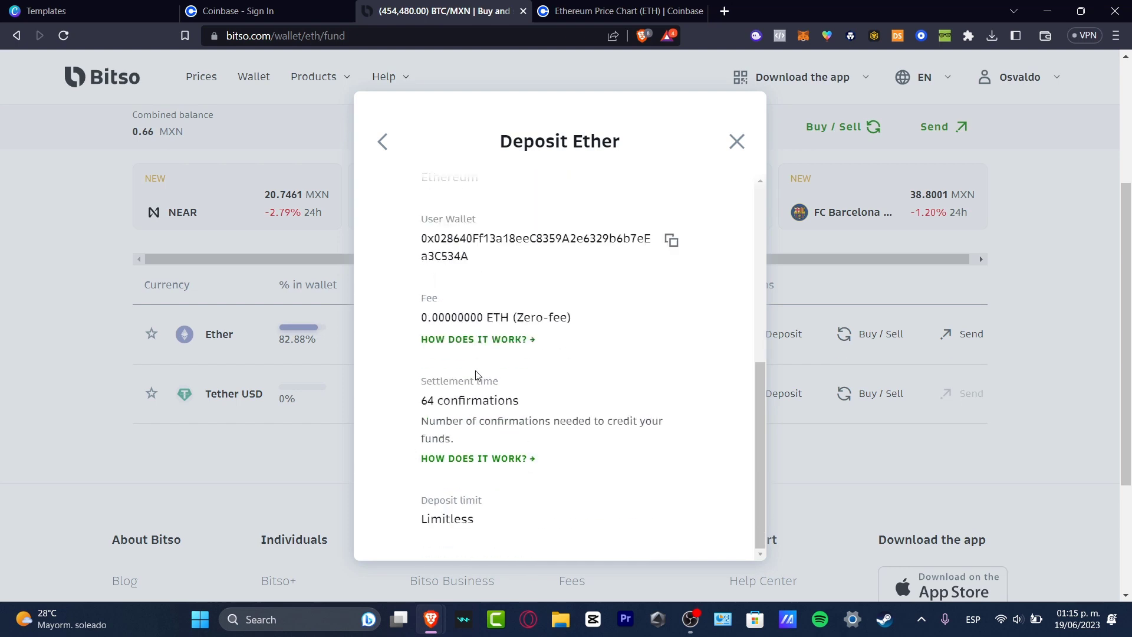
pyautogui.click(671, 241)
# Step: Paste the Bitso address as the Ethereum recipient, add note 2321, then close the form
pyautogui.click(619, 11)
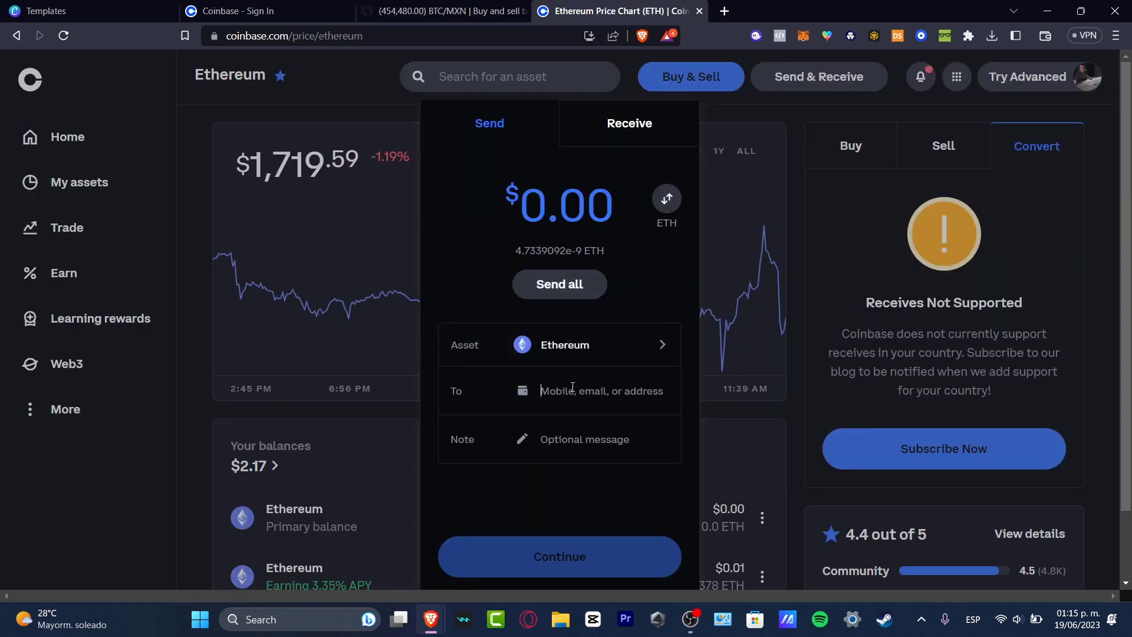
pyautogui.hotkey('ctrl', 'v')
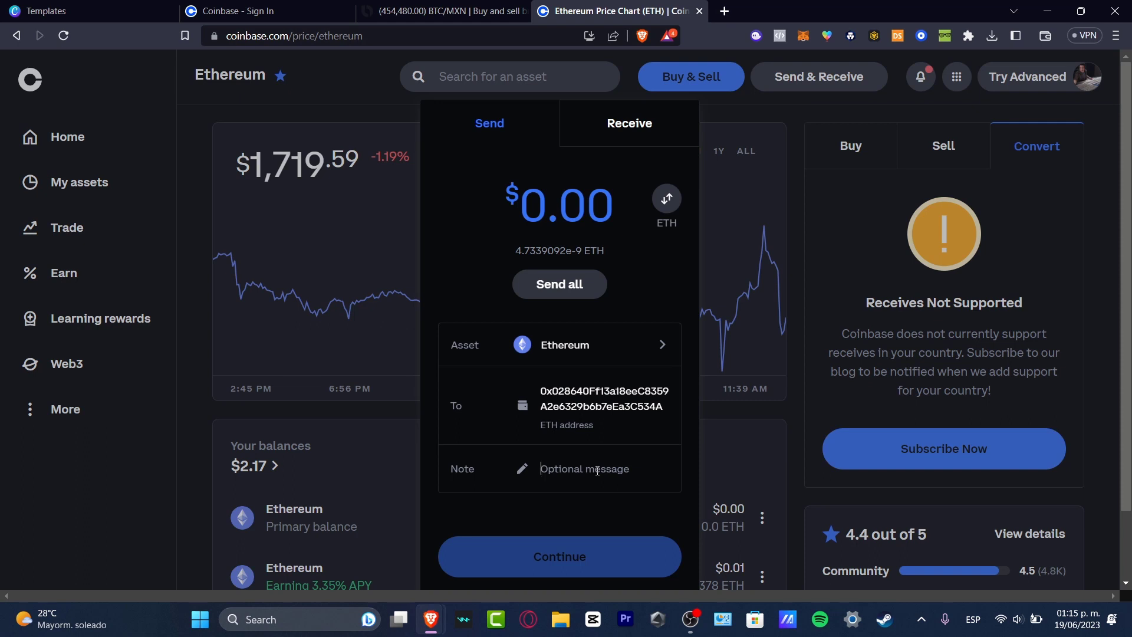
pyautogui.write('2321')
pyautogui.click(363, 436)
# Step: From My assets, open the Cosmos page showing an $8.48 price and 16.39% APY
pyautogui.click(106, 182)
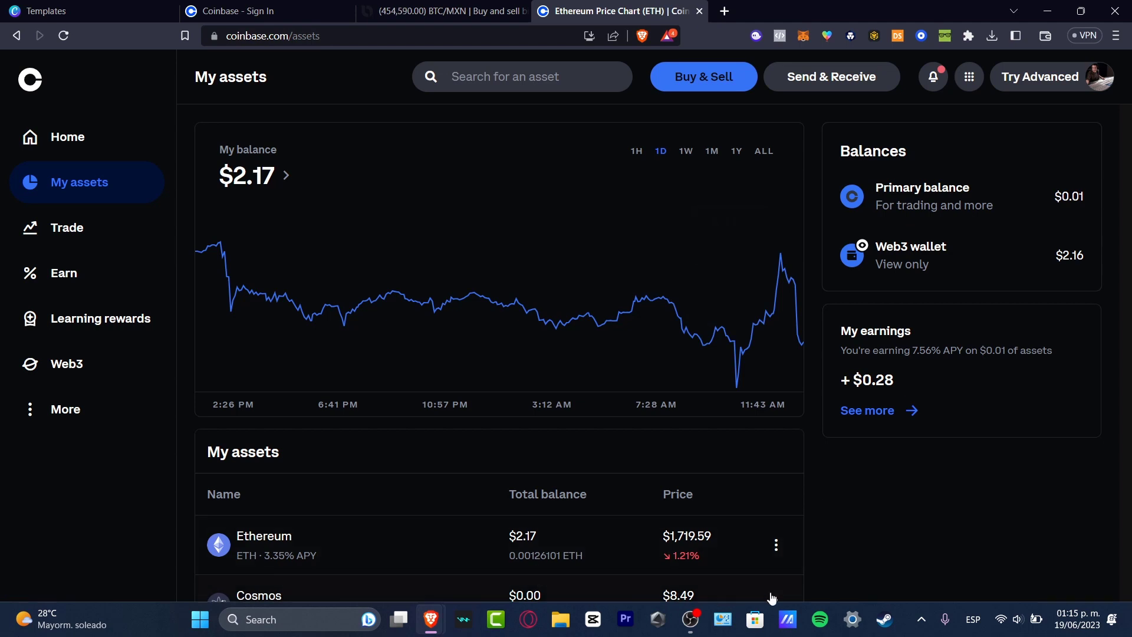
pyautogui.click(747, 598)
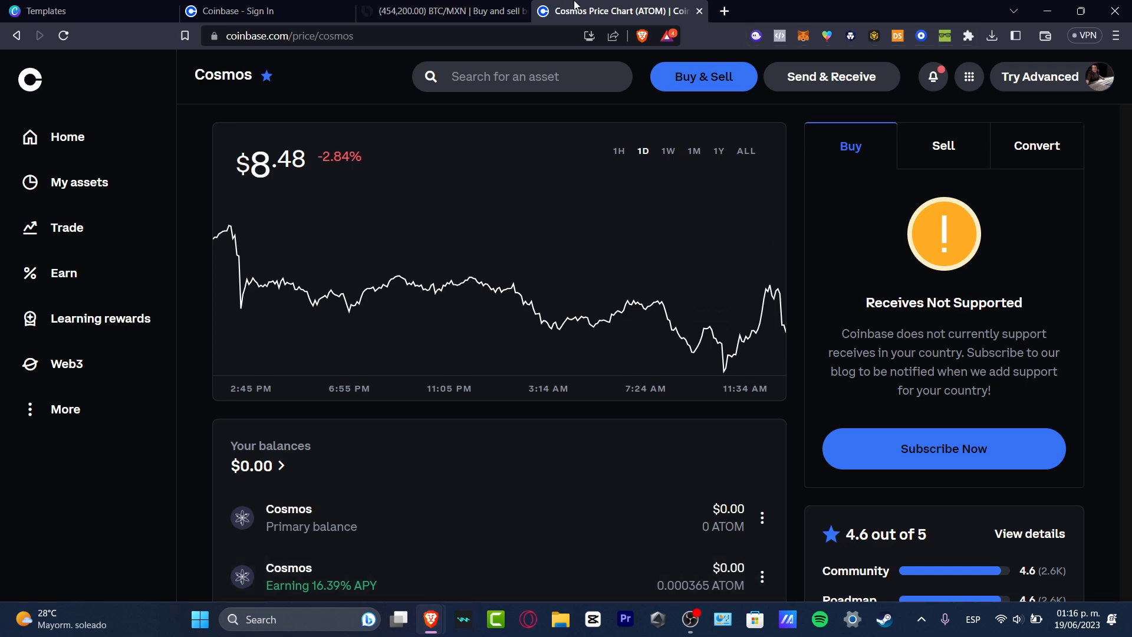
# Step: Close Bitso's Deposit Ether dialog, dismiss the notification prompt, and filter to MY CURRENCIES
pyautogui.click(494, 5)
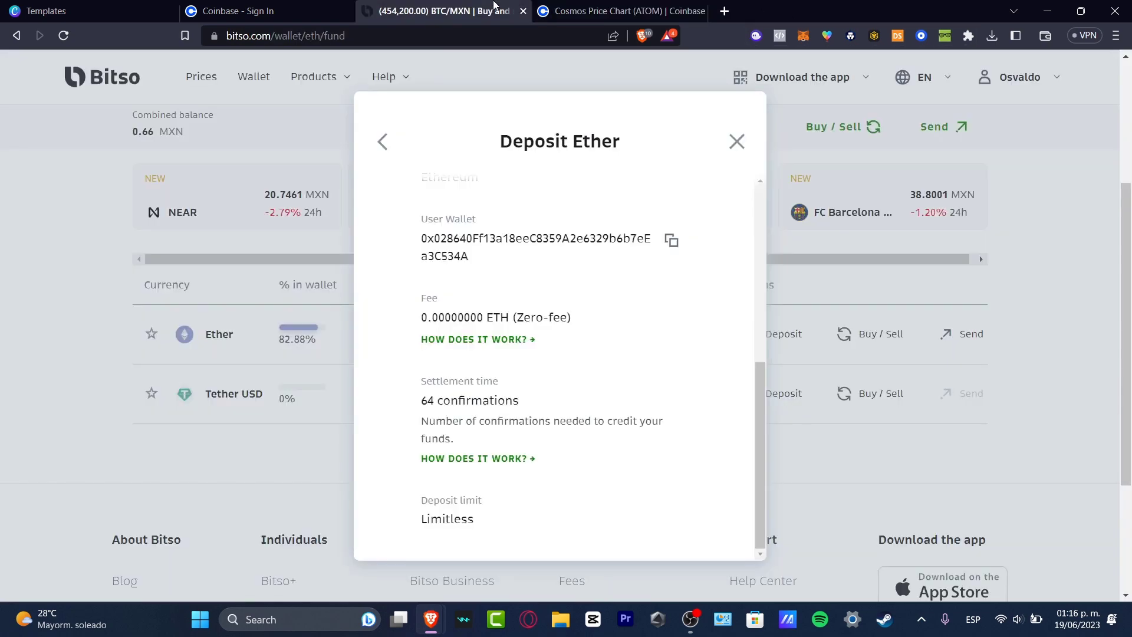
pyautogui.click(737, 142)
pyautogui.click(258, 81)
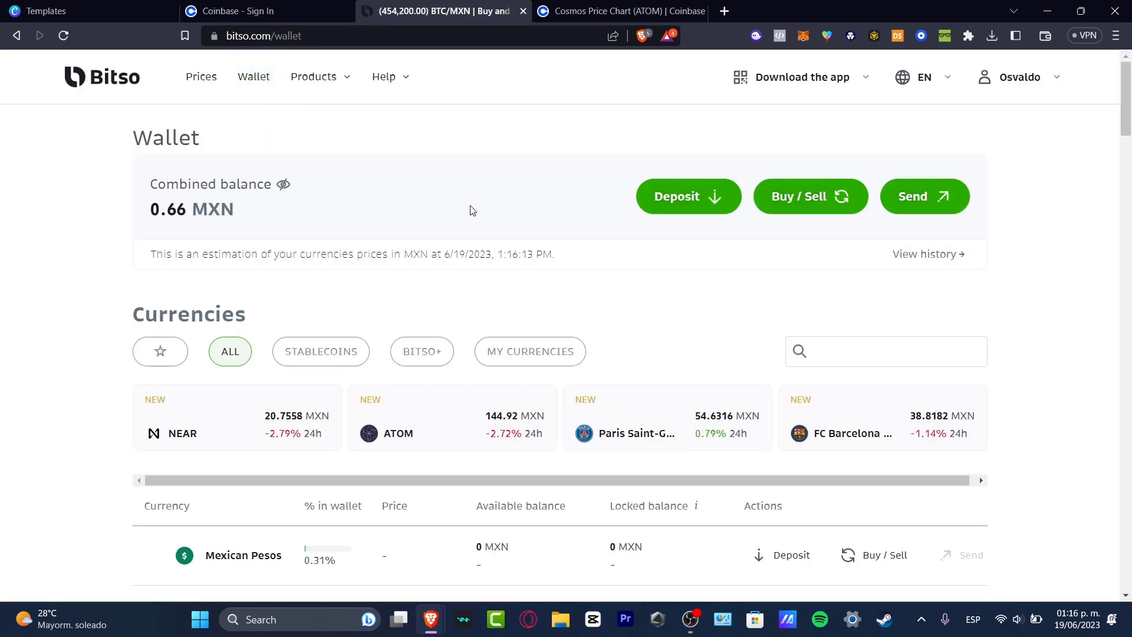
pyautogui.scroll(-6, 470, 210)
pyautogui.scroll(3, 519, 334)
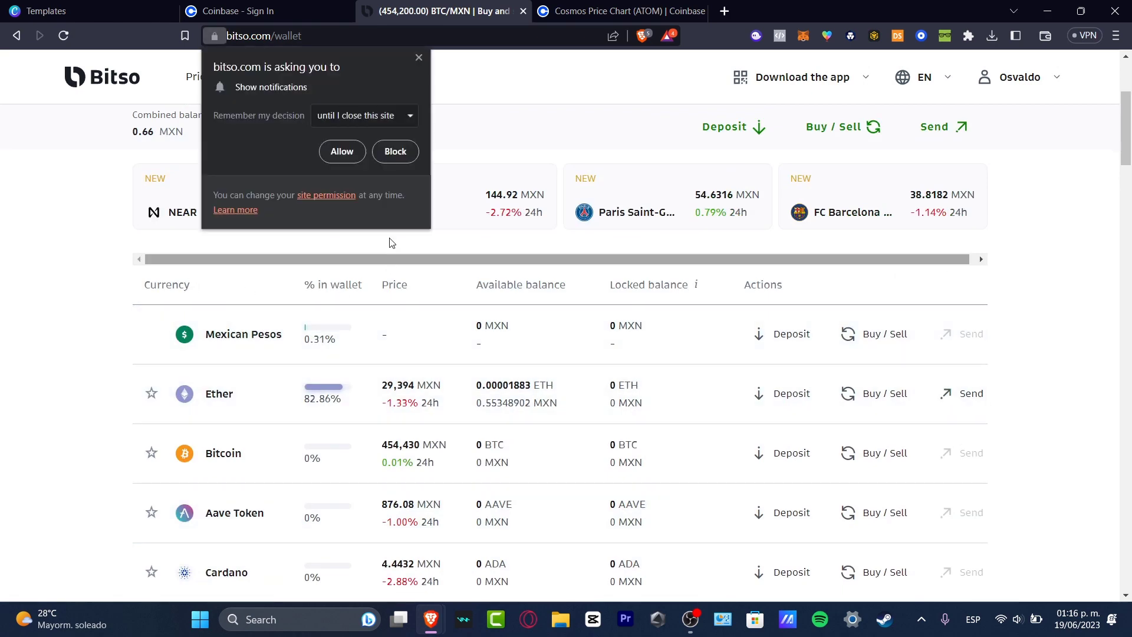
pyautogui.click(415, 60)
pyautogui.scroll(3, 424, 322)
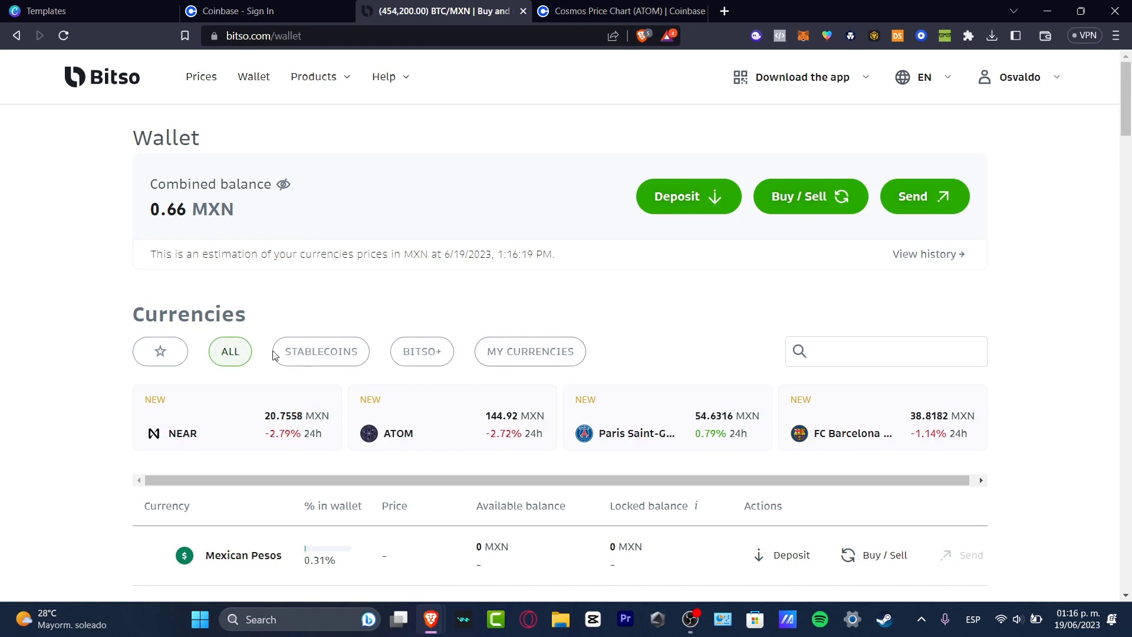
pyautogui.click(527, 353)
pyautogui.scroll(-3, 625, 365)
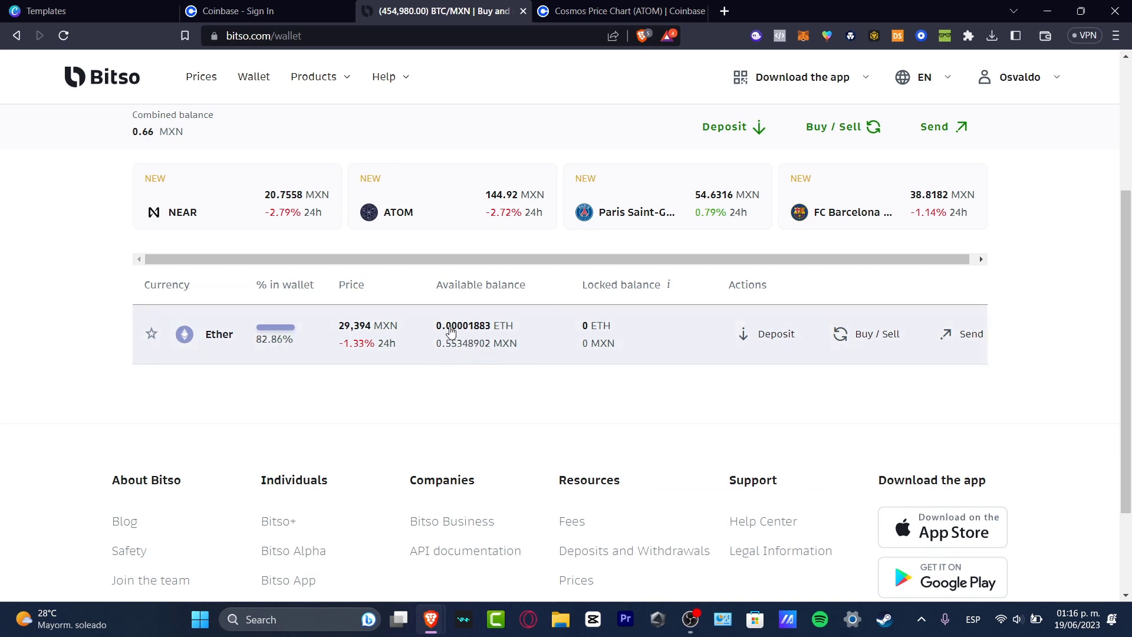
pyautogui.click(871, 335)
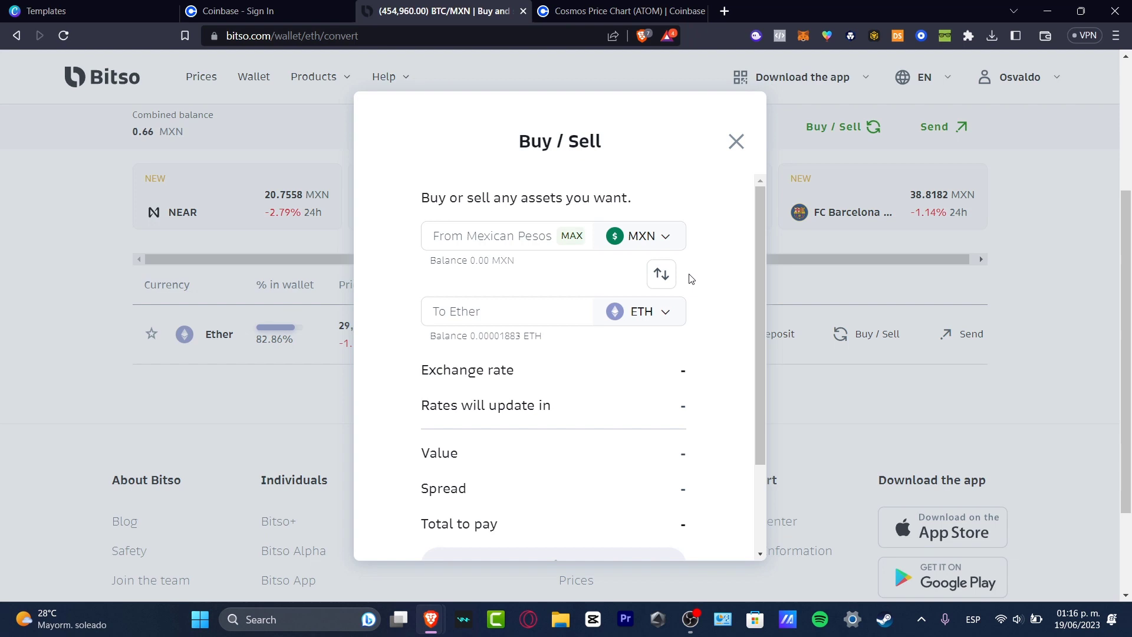
pyautogui.click(660, 281)
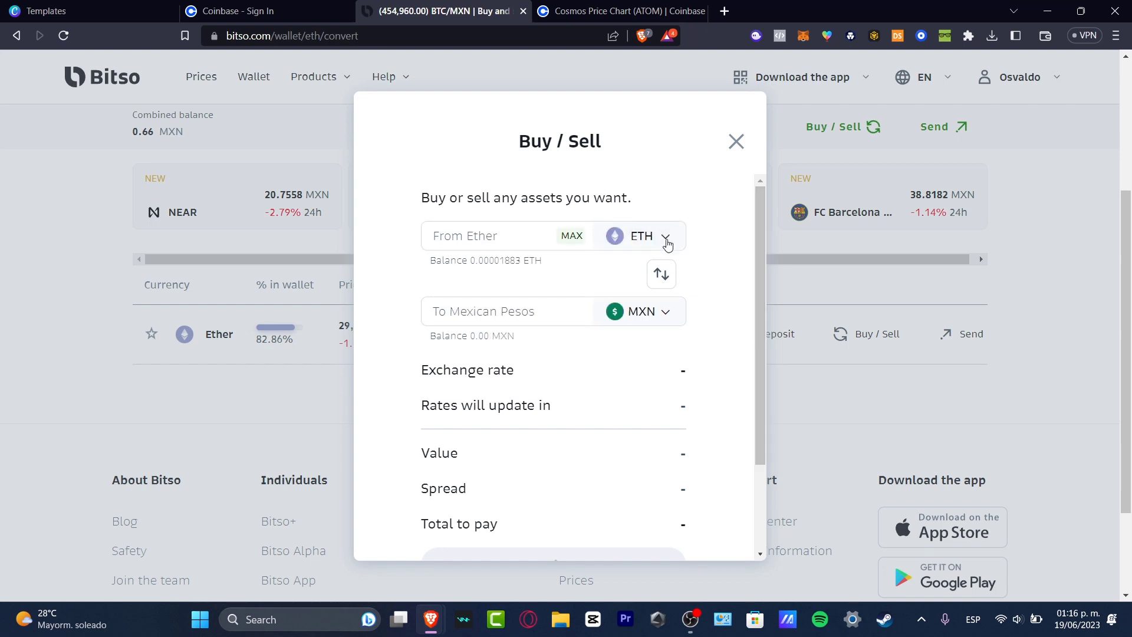
pyautogui.click(570, 235)
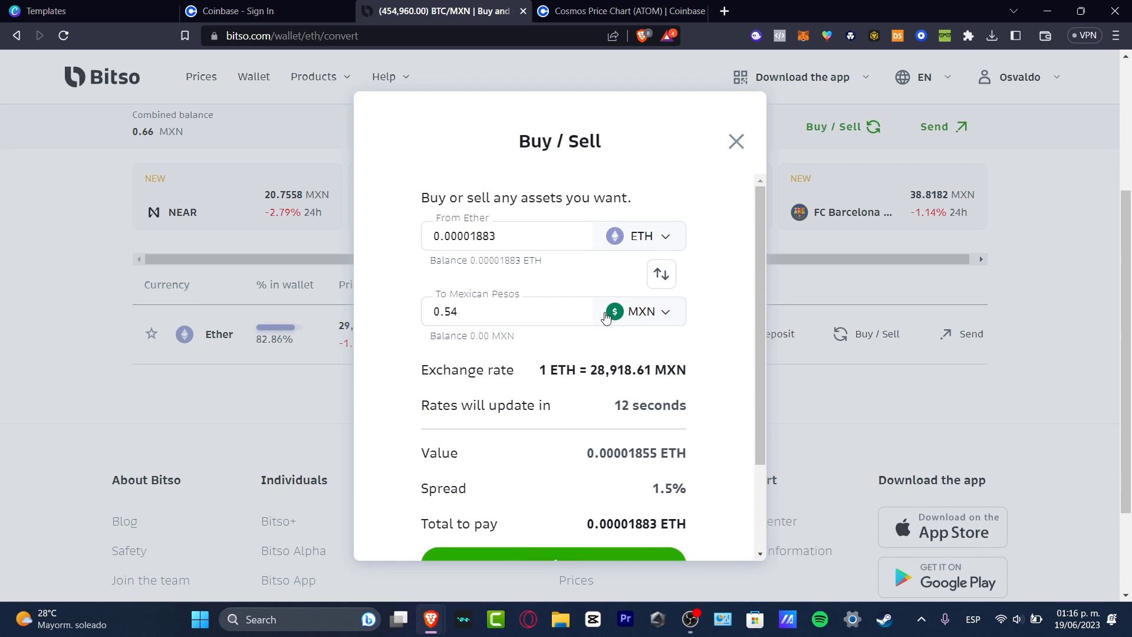
pyautogui.scroll(-2, 642, 320)
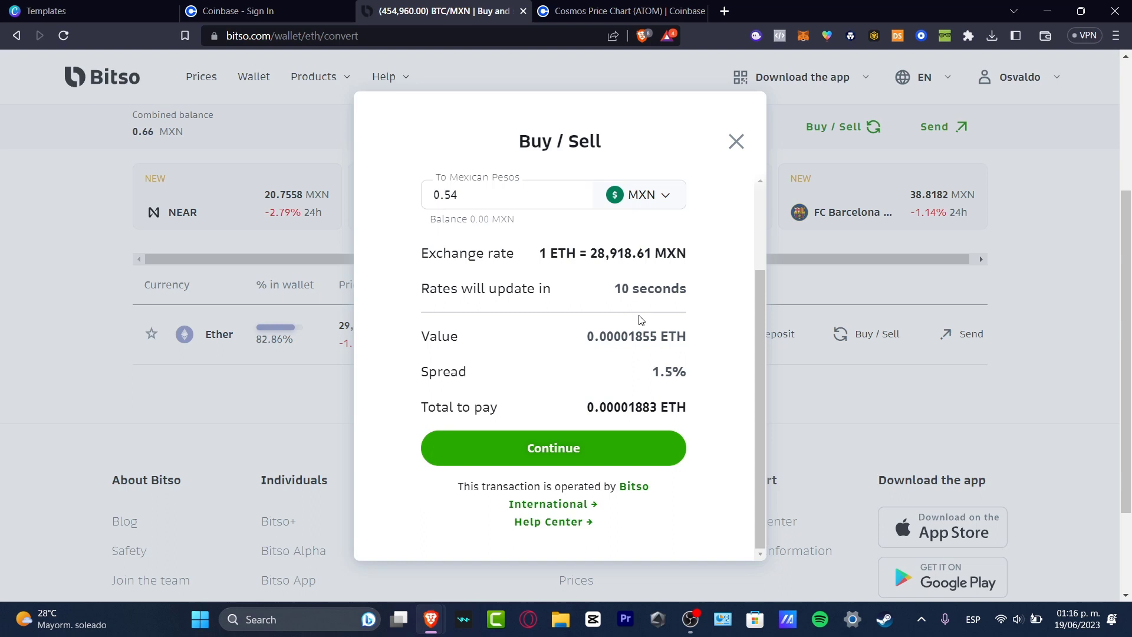
pyautogui.moveTo(557, 275); pyautogui.dragTo(713, 285)
pyautogui.moveTo(584, 335); pyautogui.dragTo(726, 340)
pyautogui.moveTo(611, 378); pyautogui.dragTo(704, 377)
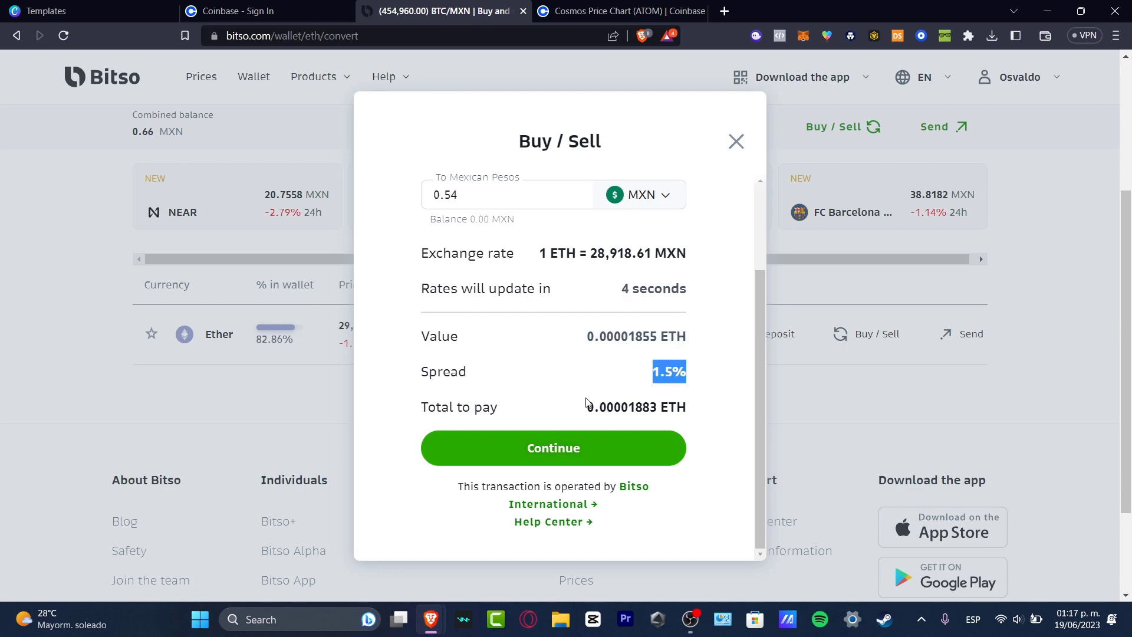
pyautogui.moveTo(589, 406); pyautogui.dragTo(700, 411)
pyautogui.scroll(-2, 713, 406)
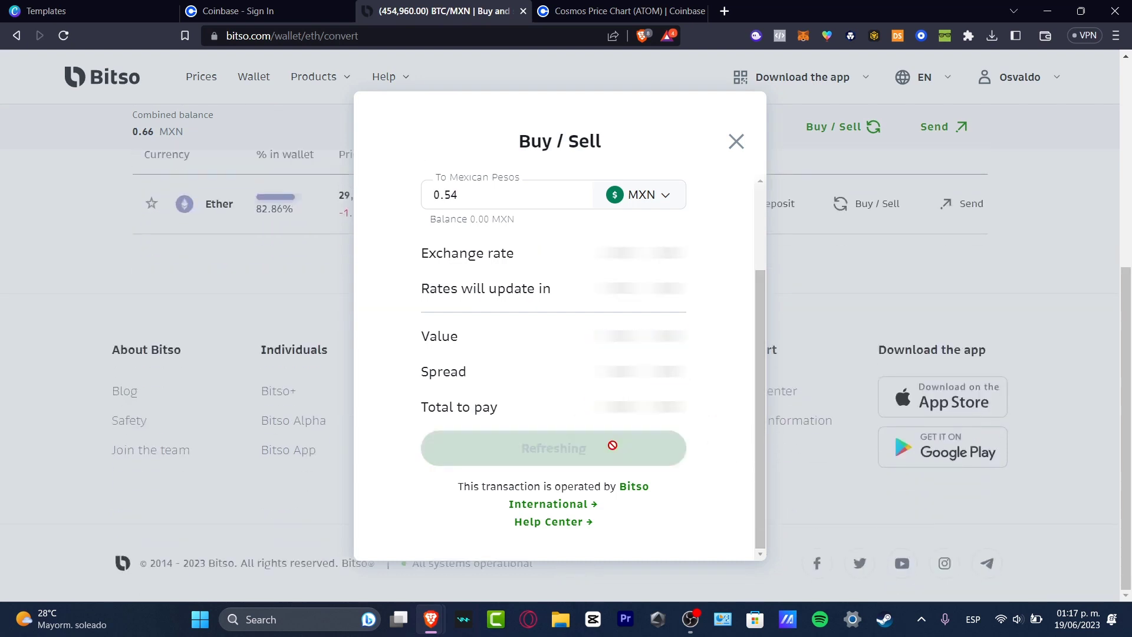
pyautogui.scroll(4, 669, 491)
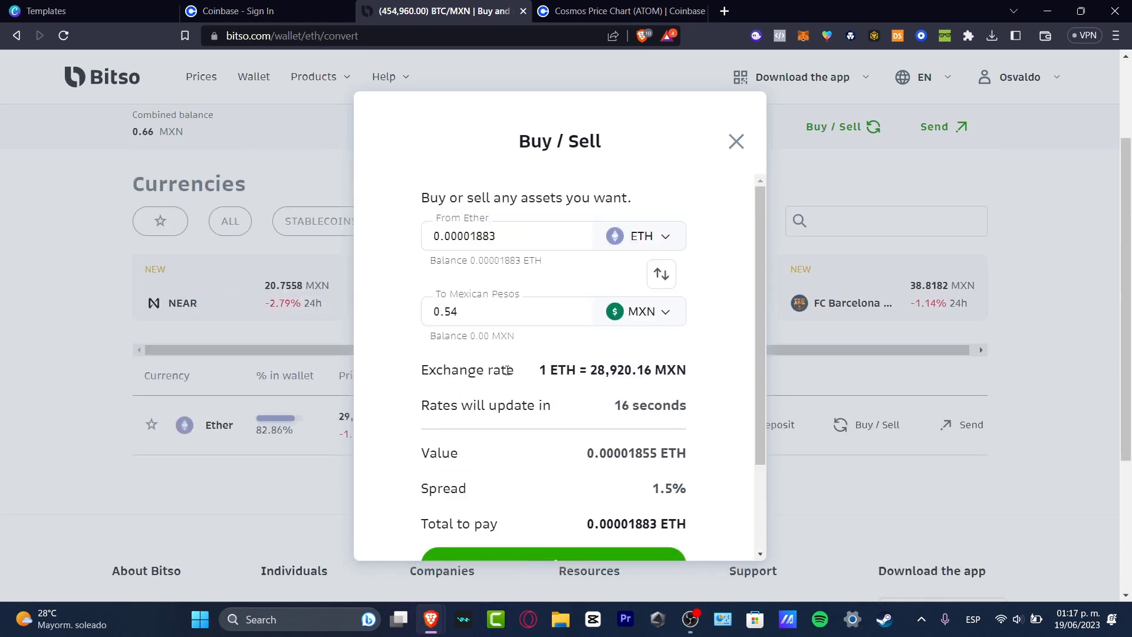
pyautogui.click(488, 313)
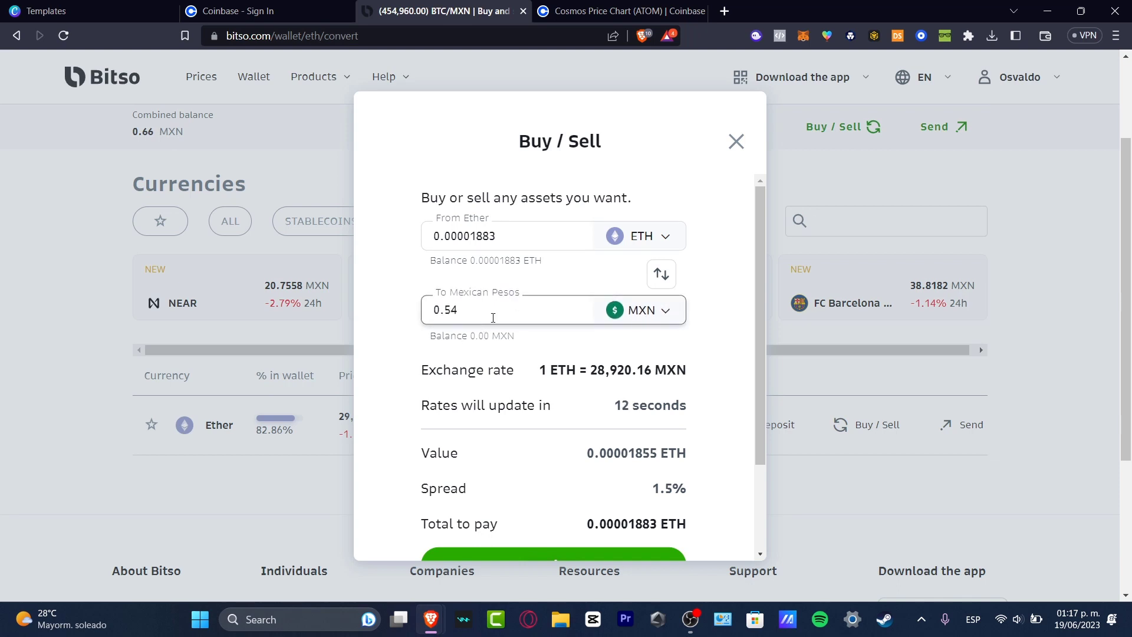
pyautogui.scroll(-2, 590, 354)
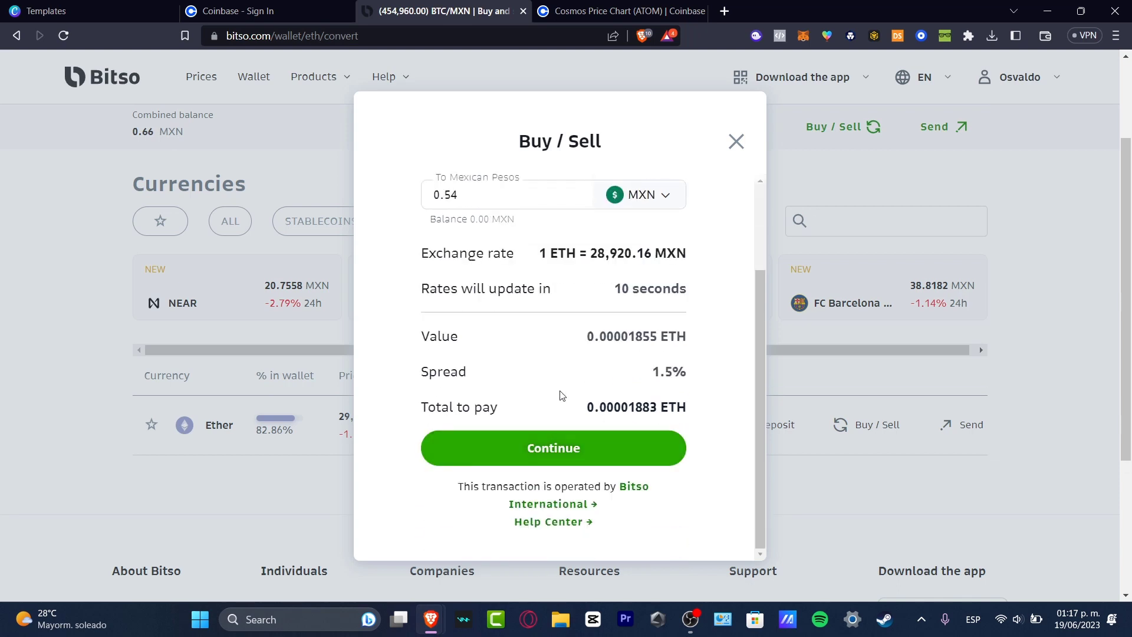
# Step: Close the conversion dialog, switch the wallet filter to ALL, and open then close Ether's Send options
pyautogui.click(736, 141)
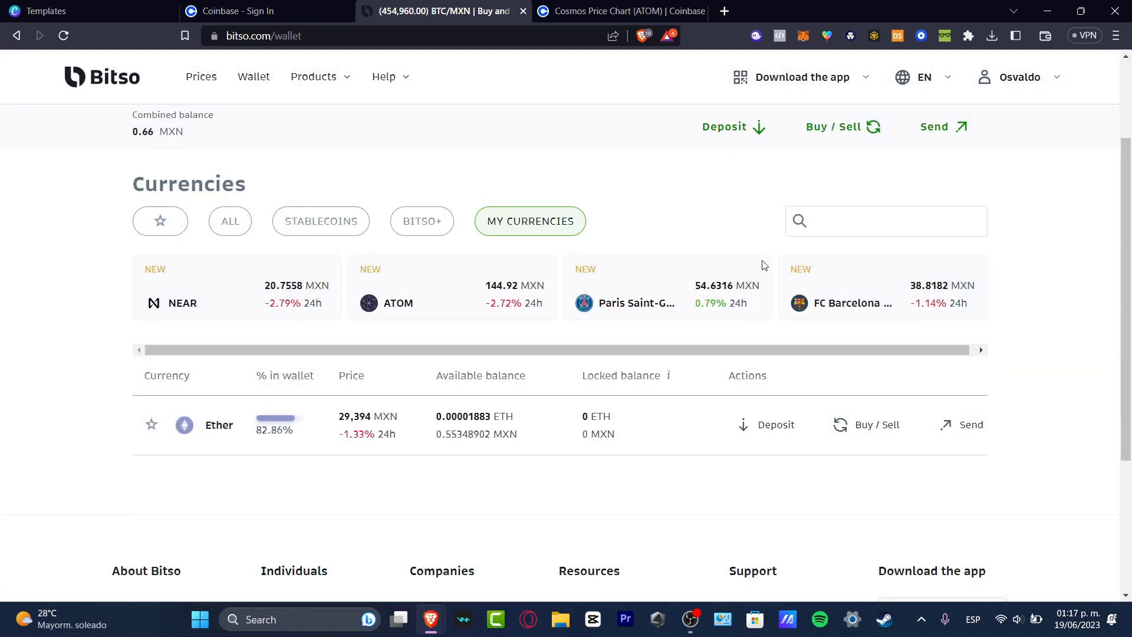
pyautogui.click(235, 223)
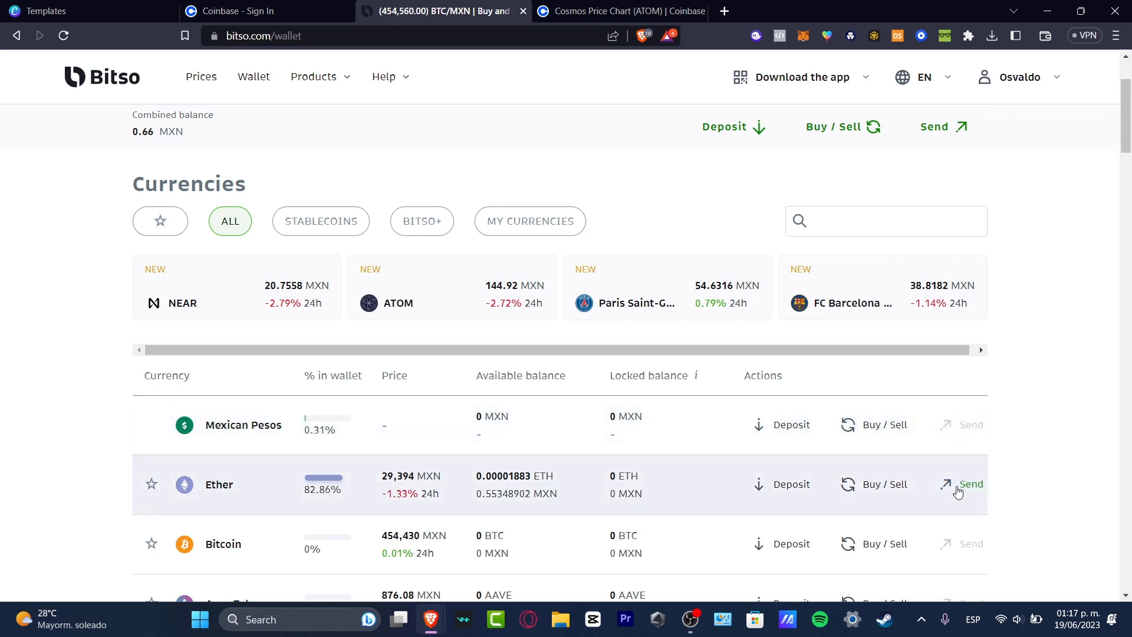
pyautogui.click(958, 490)
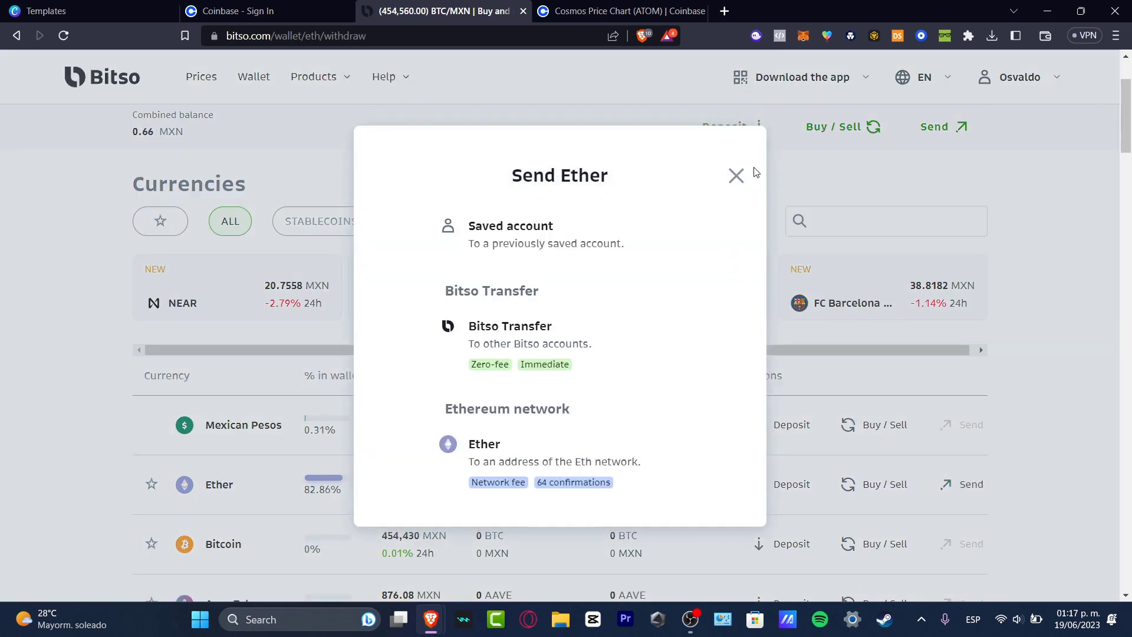
pyautogui.click(741, 175)
# Step: Go from the Bitso profile to the My currencies fiat settings page
pyautogui.click(1012, 80)
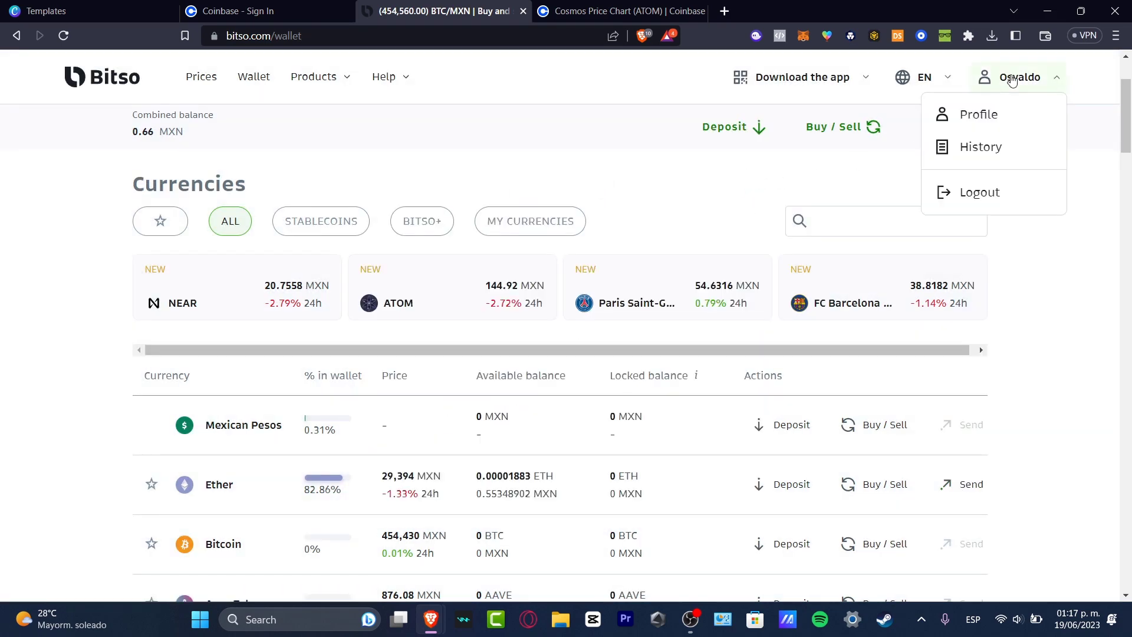
pyautogui.click(1016, 116)
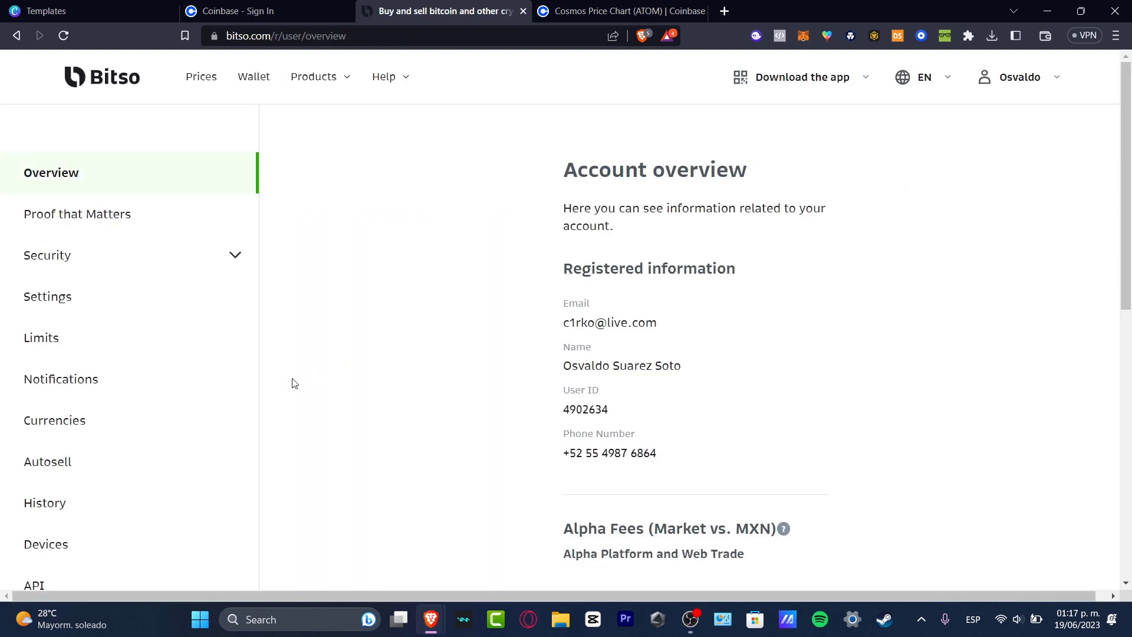
pyautogui.scroll(-3, 135, 424)
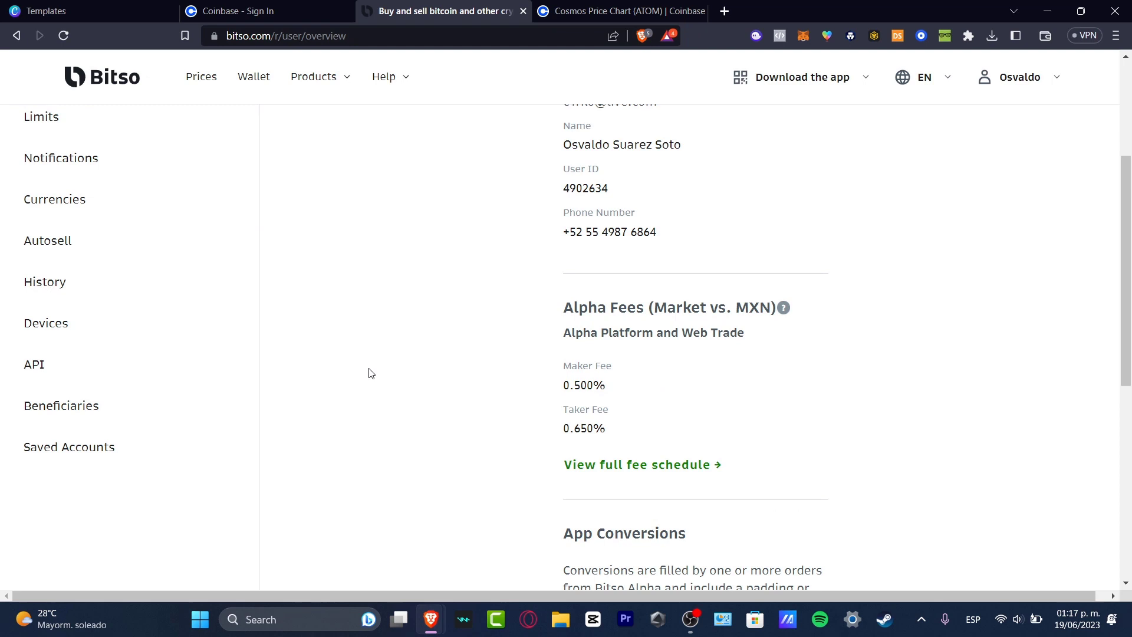
pyautogui.click(134, 459)
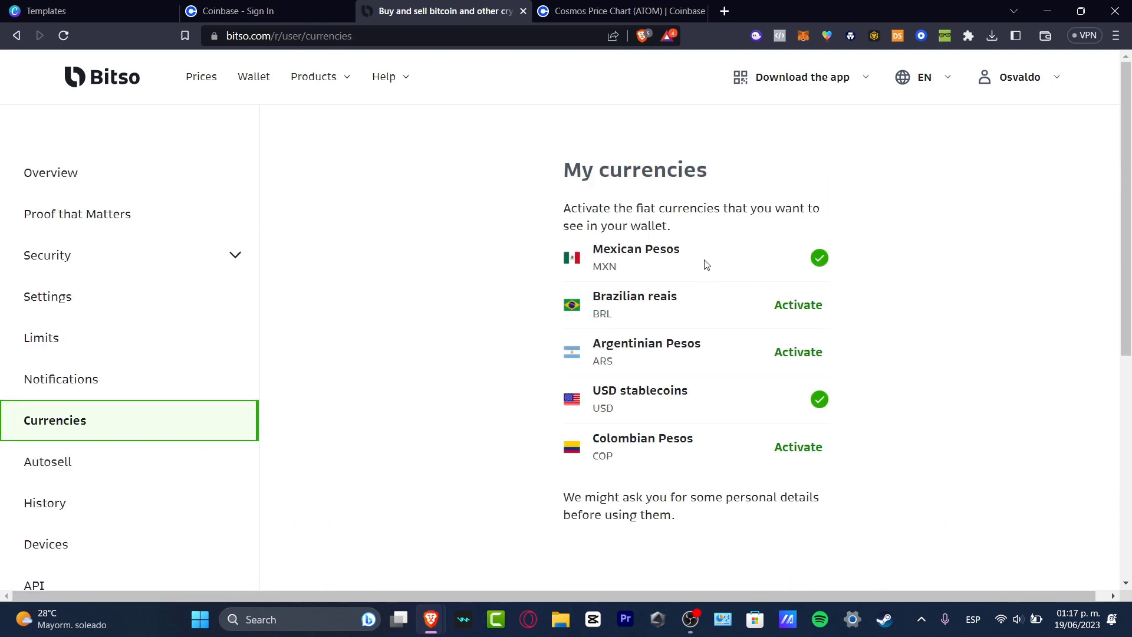
# Step: Highlight the active Mexican Pesos and USD stablecoins, plus the Argentinian and Colombian Pesos options
pyautogui.moveTo(681, 250); pyautogui.dragTo(593, 250)
pyautogui.moveTo(702, 343); pyautogui.dragTo(606, 343)
pyautogui.moveTo(712, 401); pyautogui.dragTo(595, 391)
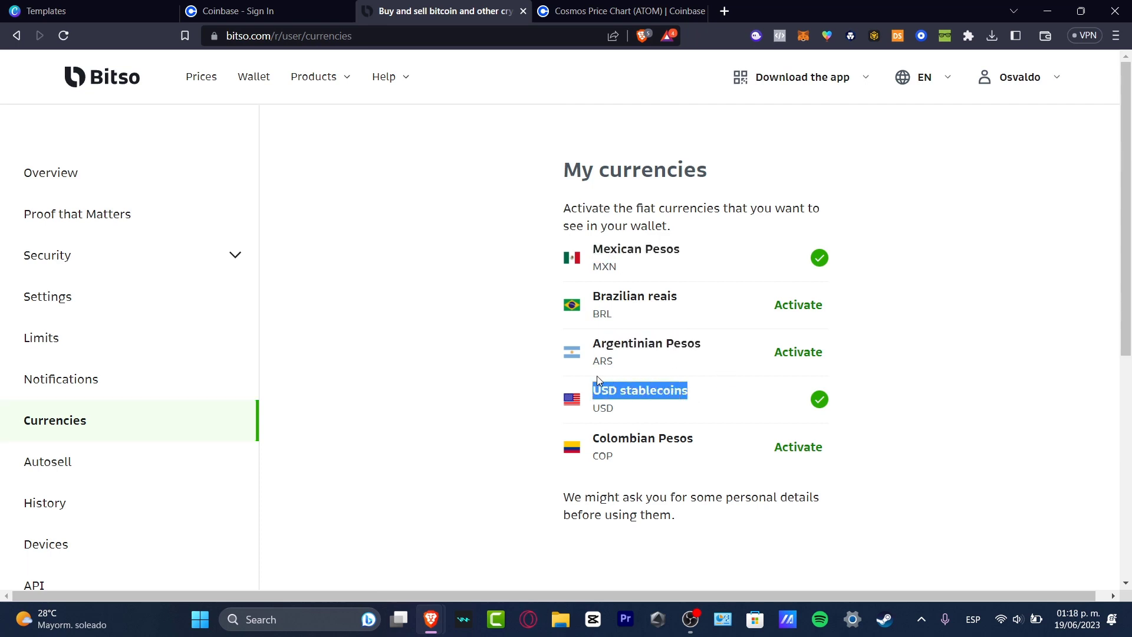
pyautogui.click(696, 445)
pyautogui.moveTo(696, 445); pyautogui.dragTo(607, 441)
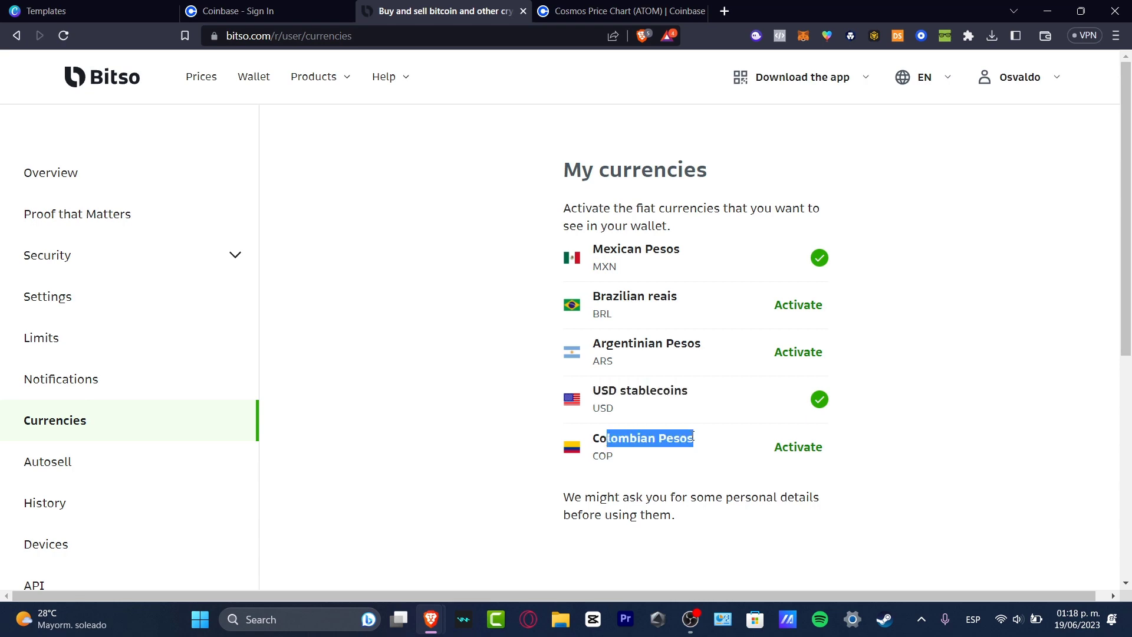
pyautogui.scroll(-3, 693, 437)
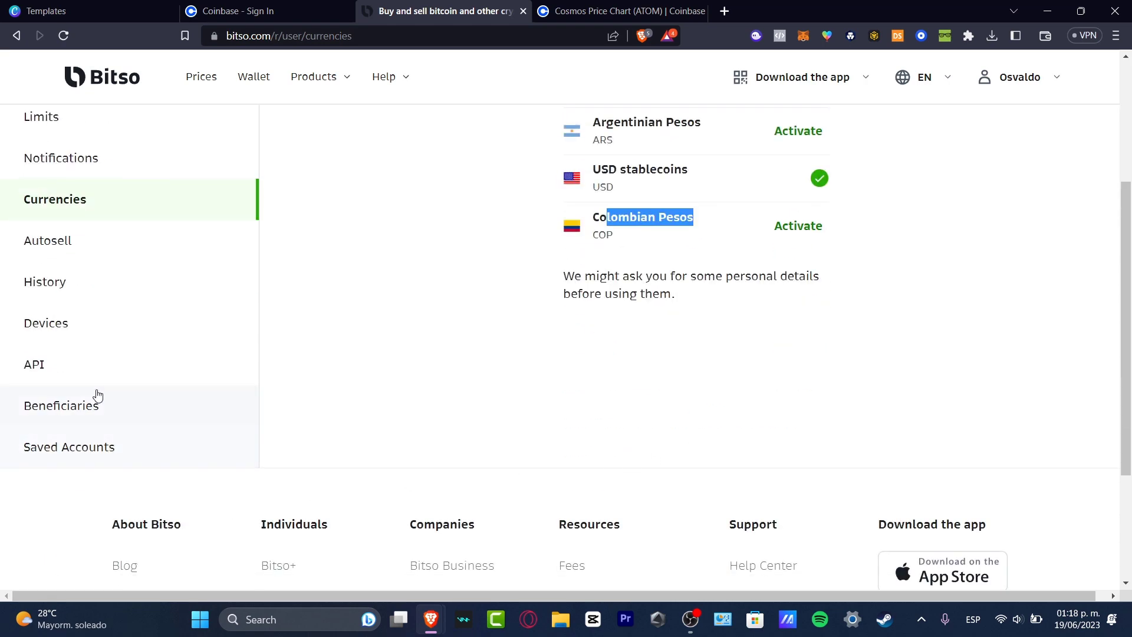
pyautogui.scroll(-3, 639, 240)
pyautogui.scroll(6, 648, 237)
pyautogui.click(865, 207)
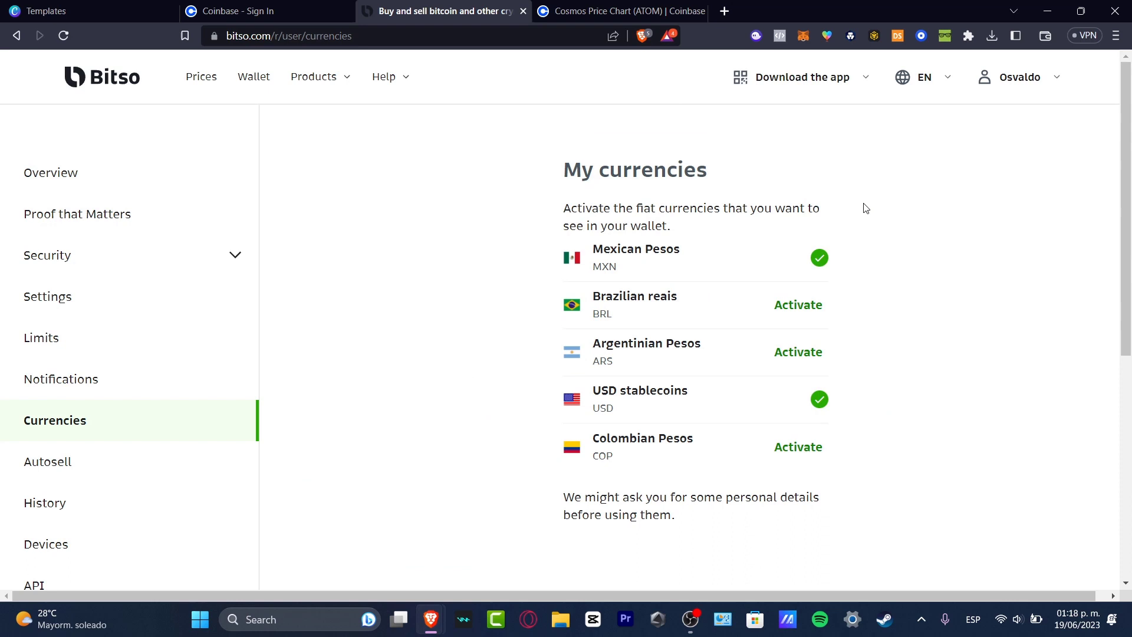